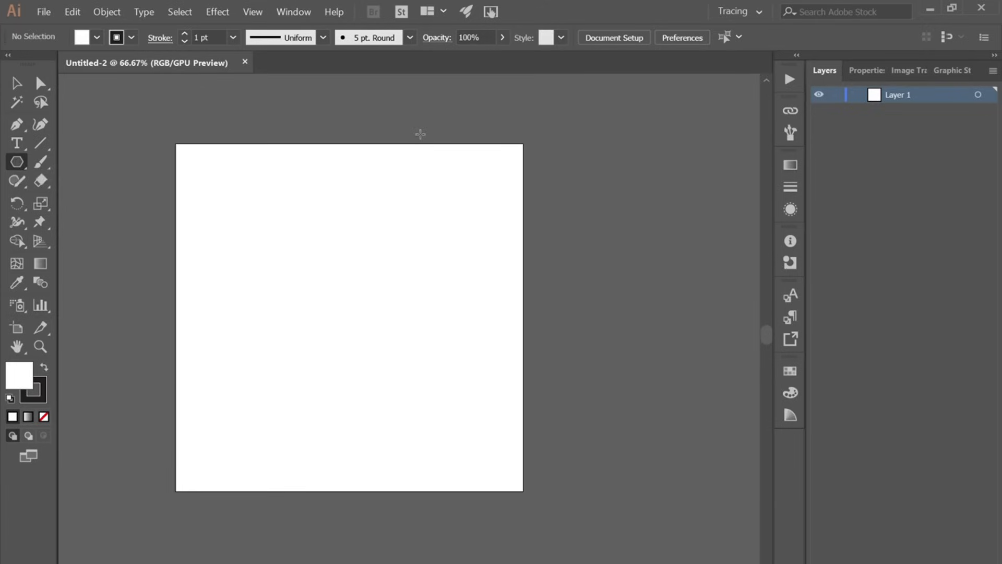
# Step: Create a three-sided polygon with a 200 px radius in the upper part of the artboard
pyautogui.click(324, 265)
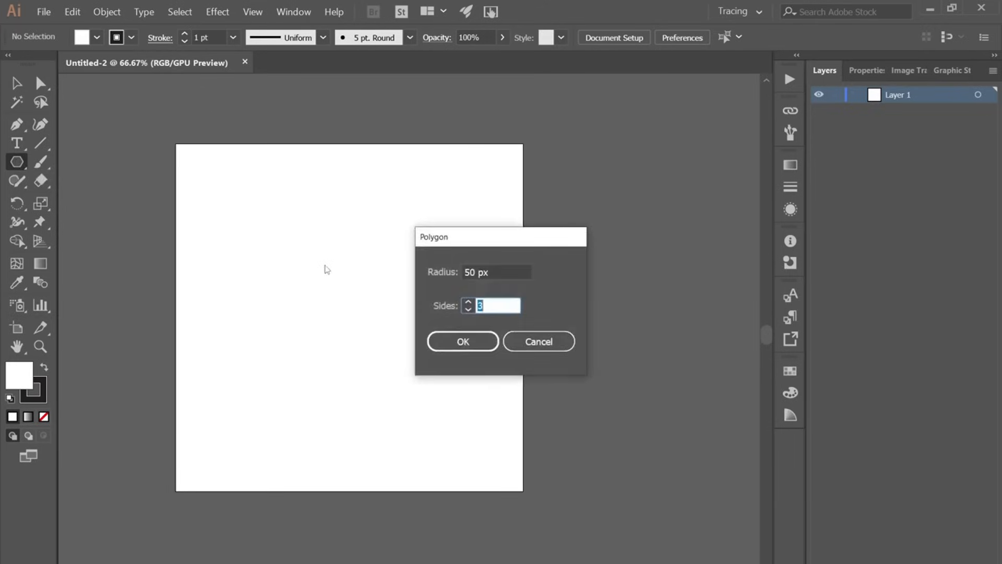
pyautogui.doubleClick(469, 272)
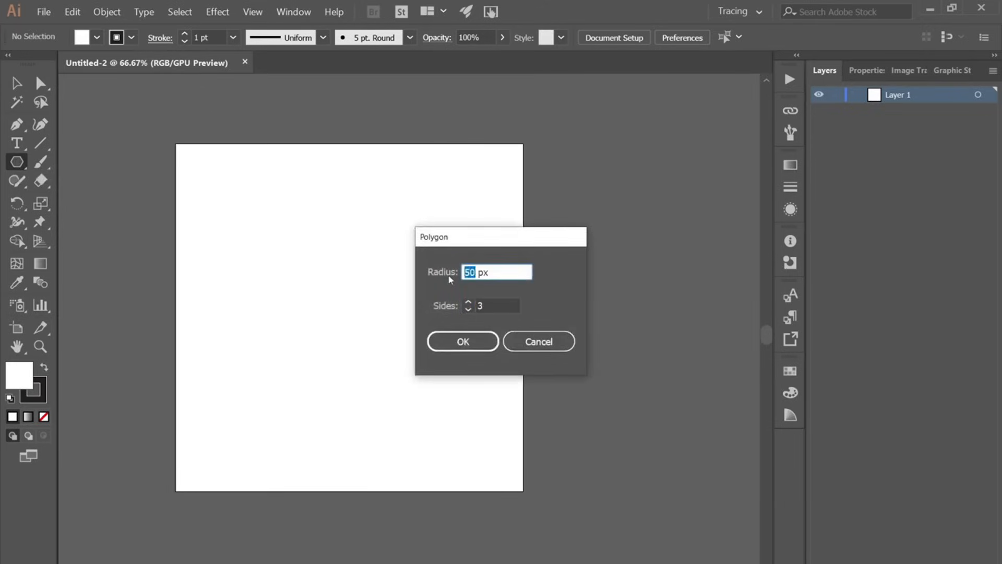
pyautogui.write('200')
pyautogui.click(494, 304)
pyautogui.write('2')
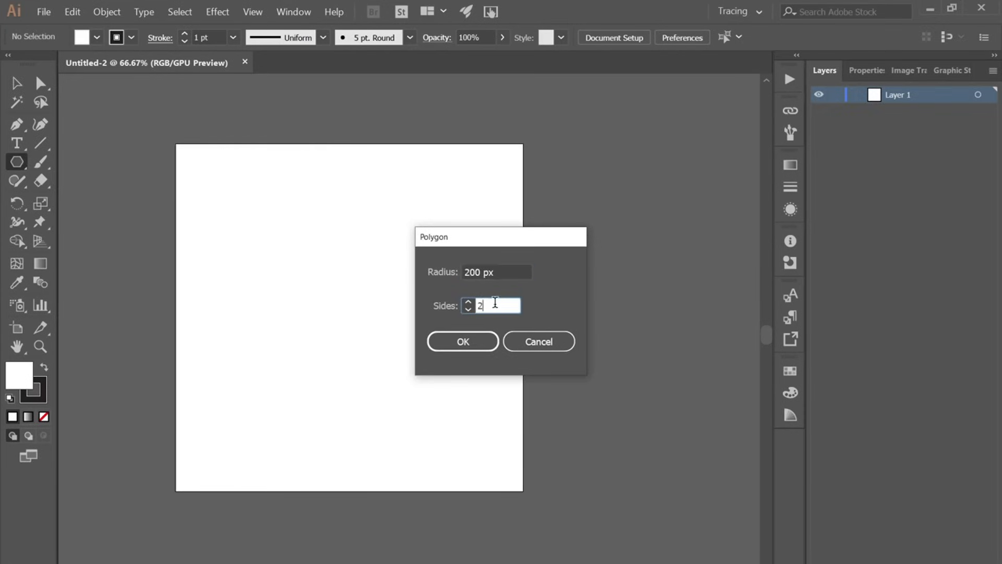
pyautogui.write('3')
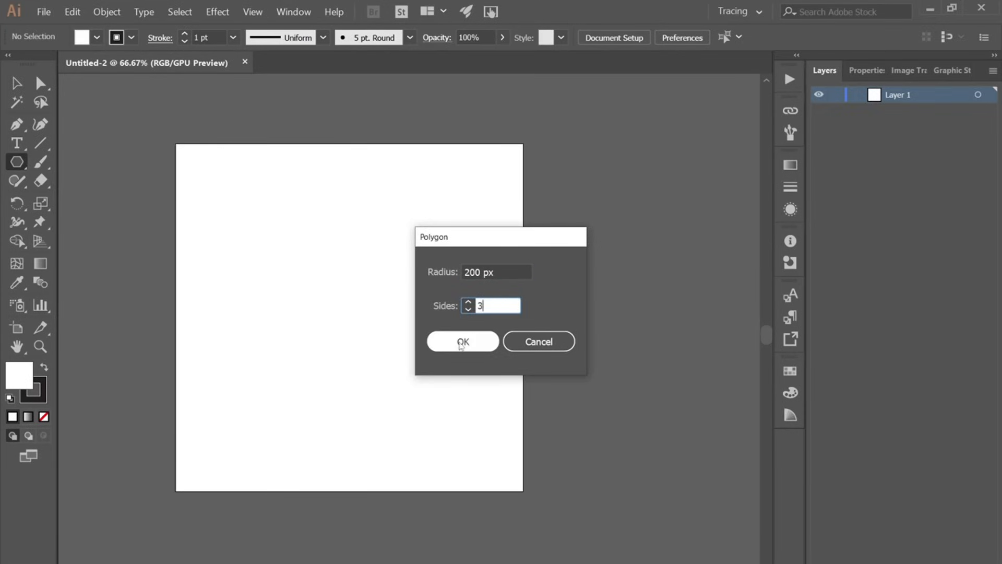
pyautogui.click(461, 343)
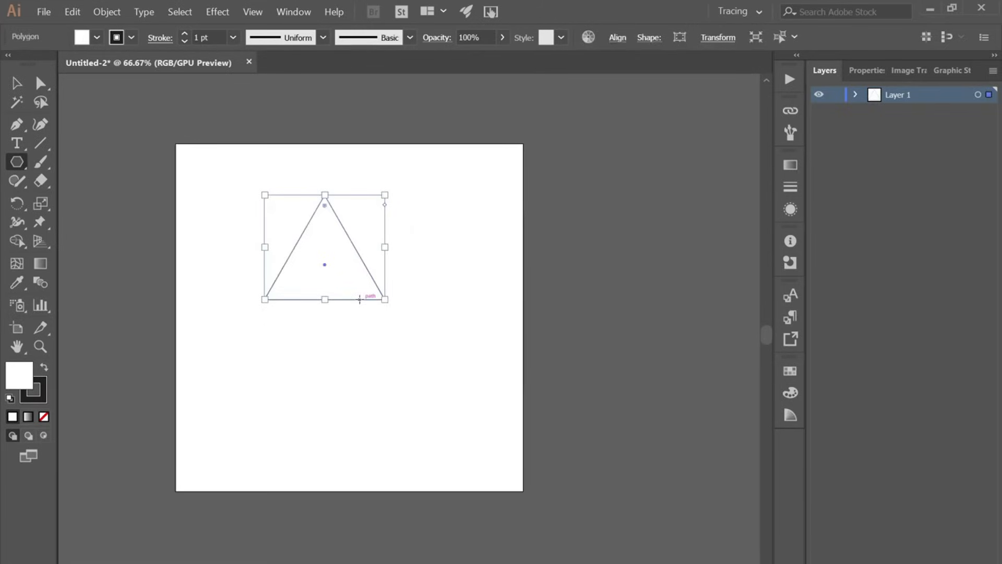
# Step: Duplicate the triangle slightly below the original, widen the copy, and shift it a little further down over the original
pyautogui.click(17, 84)
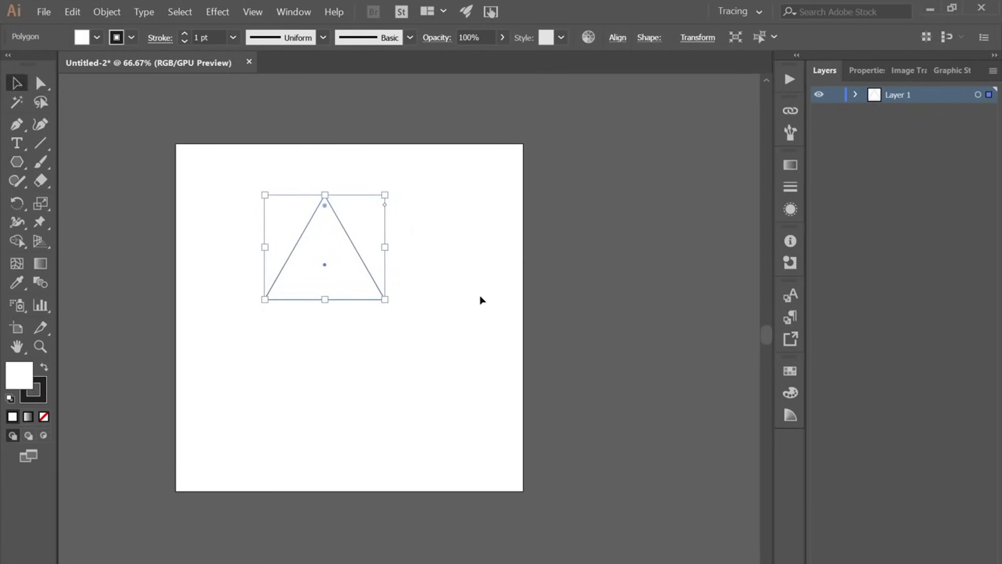
pyautogui.moveTo(351, 298); pyautogui.dragTo(352, 315)
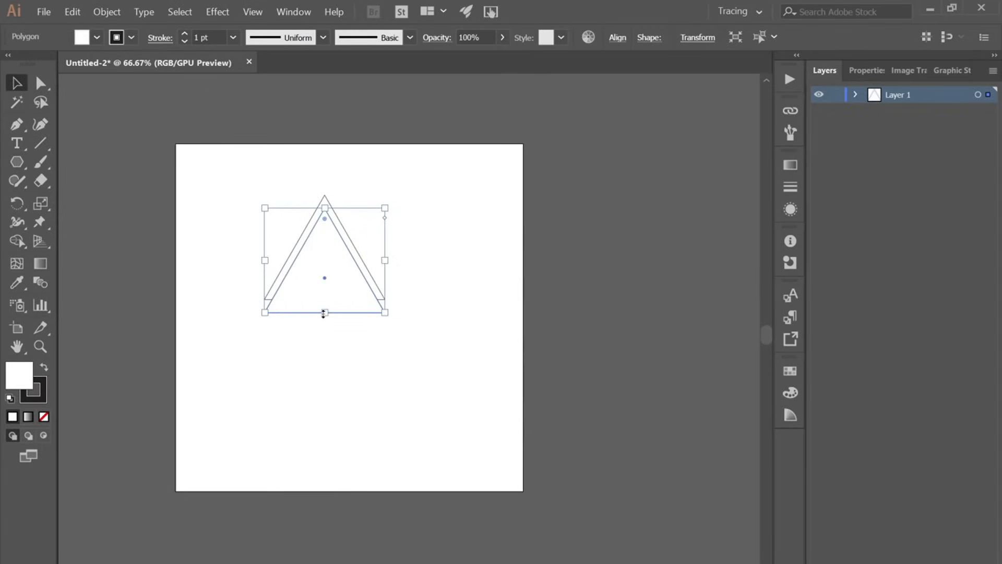
pyautogui.moveTo(388, 261); pyautogui.dragTo(405, 266)
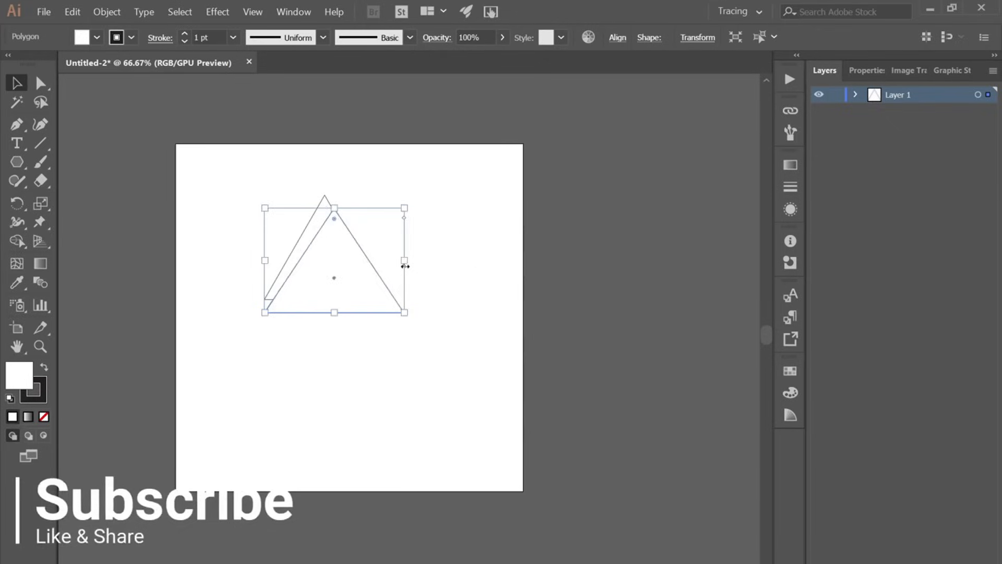
pyautogui.moveTo(374, 300); pyautogui.dragTo(369, 311)
# Step: Select both triangles and center them horizontally on the artboard
pyautogui.moveTo(299, 195); pyautogui.dragTo(348, 268)
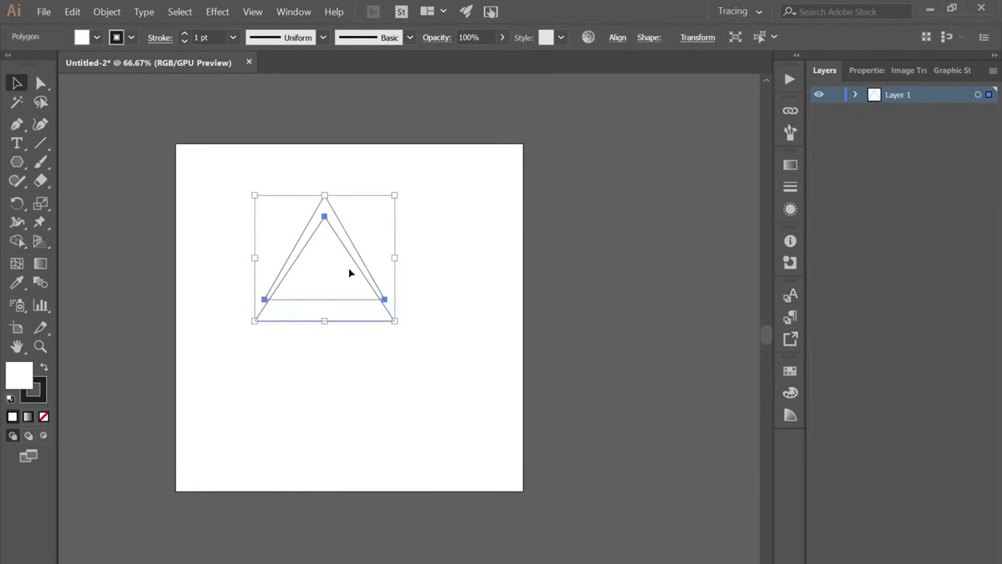
pyautogui.click(618, 38)
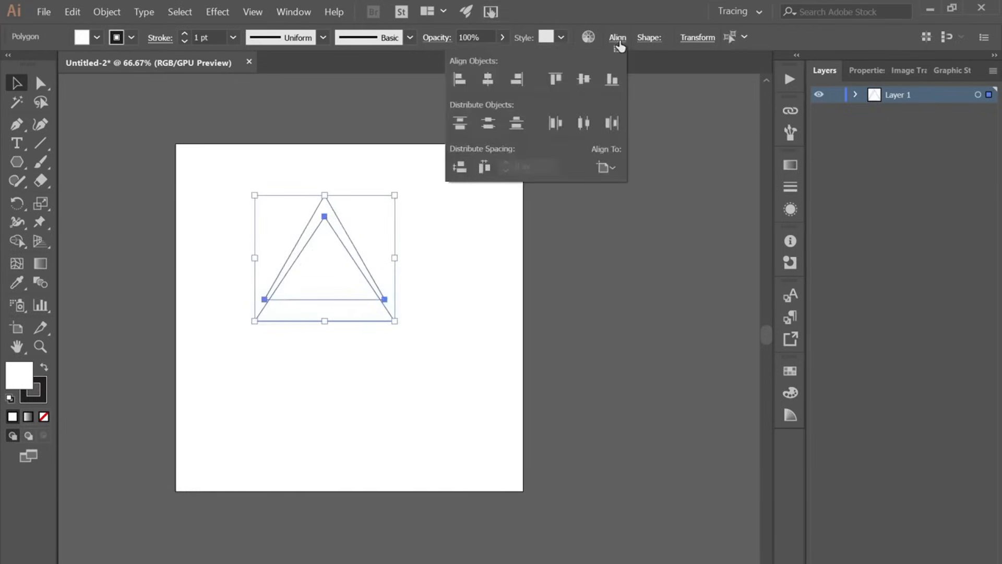
pyautogui.click(485, 80)
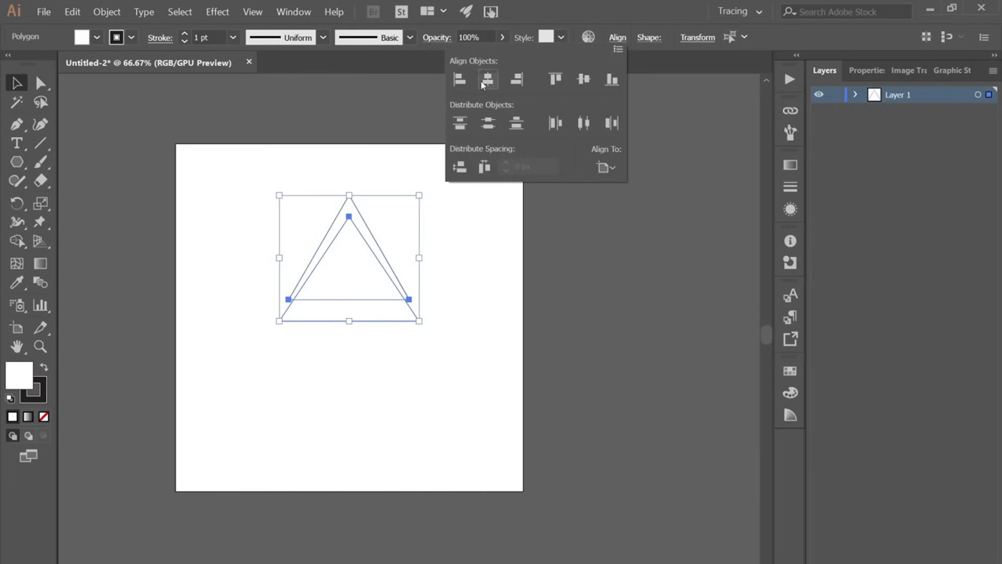
pyautogui.click(465, 401)
pyautogui.click(432, 360)
# Step: Stretch the narrower rear triangle upward and move it down until its base corners meet the wider triangle's sides
pyautogui.scroll(2, 349, 295)
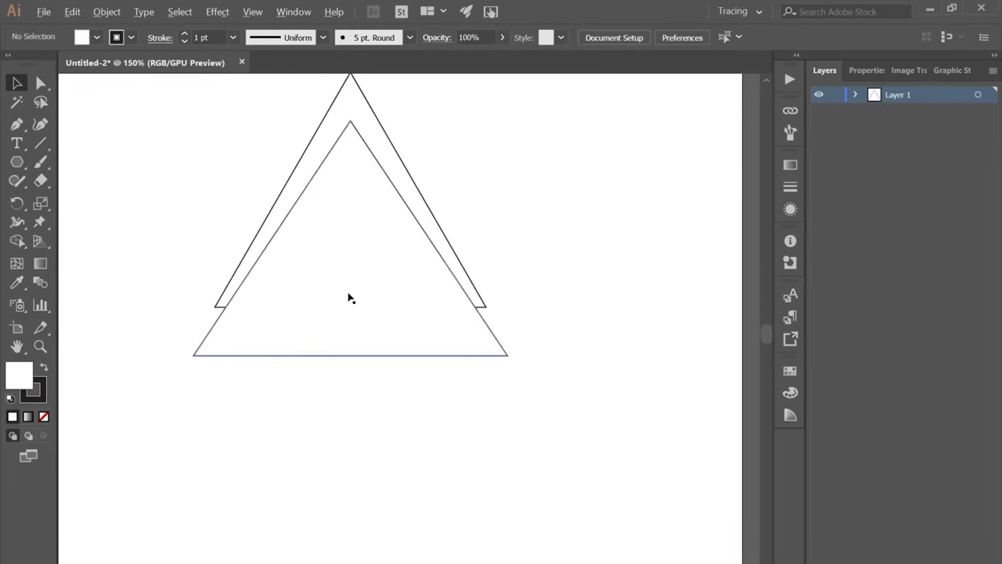
pyautogui.moveTo(342, 264); pyautogui.dragTo(360, 362)
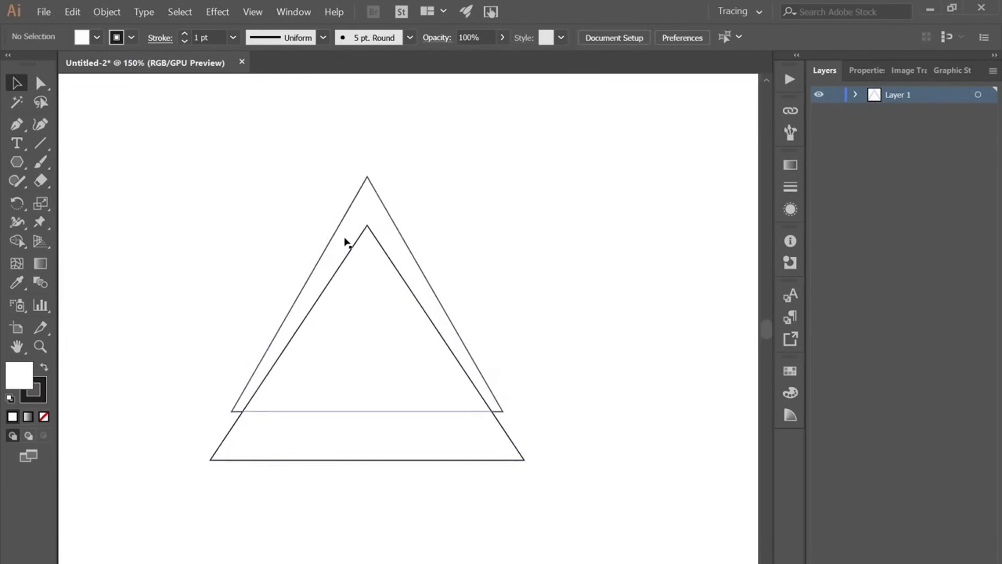
pyautogui.click(367, 178)
pyautogui.moveTo(368, 175); pyautogui.dragTo(367, 138)
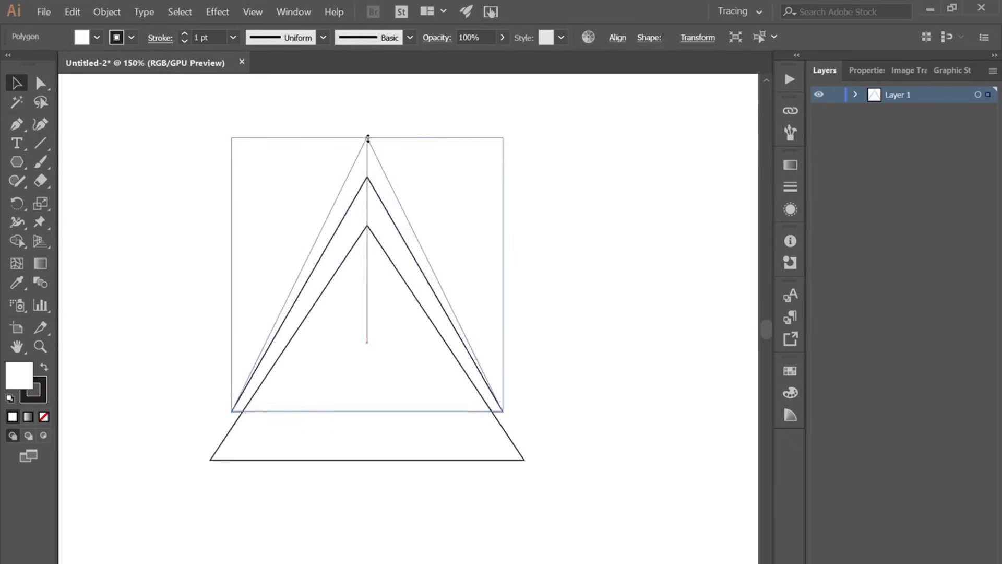
pyautogui.moveTo(396, 195); pyautogui.dragTo(400, 214)
pyautogui.click(519, 309)
# Step: Remove the fill from both triangles and split out the area between them with the Shape Builder tool
pyautogui.moveTo(529, 282); pyautogui.dragTo(428, 455)
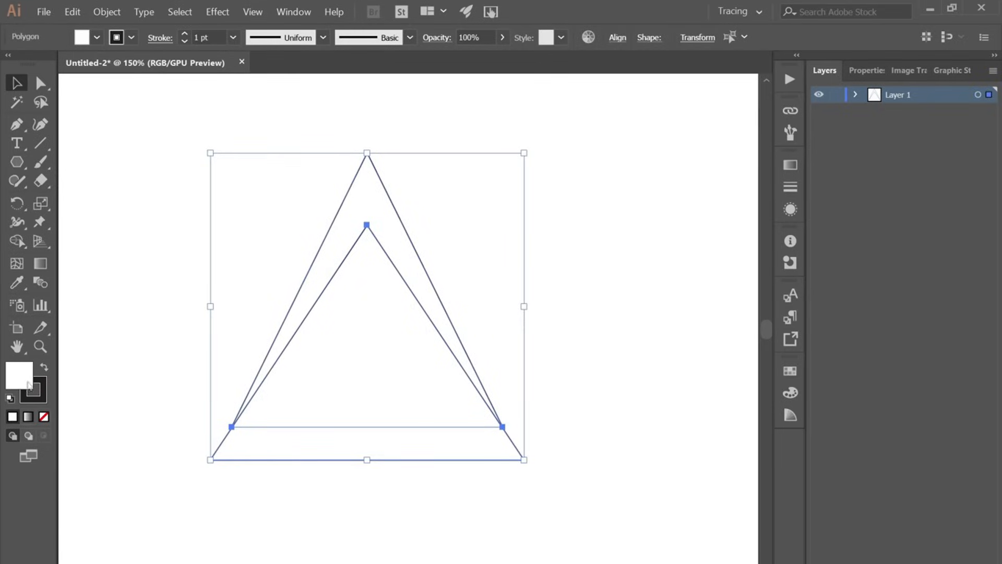
pyautogui.click(44, 416)
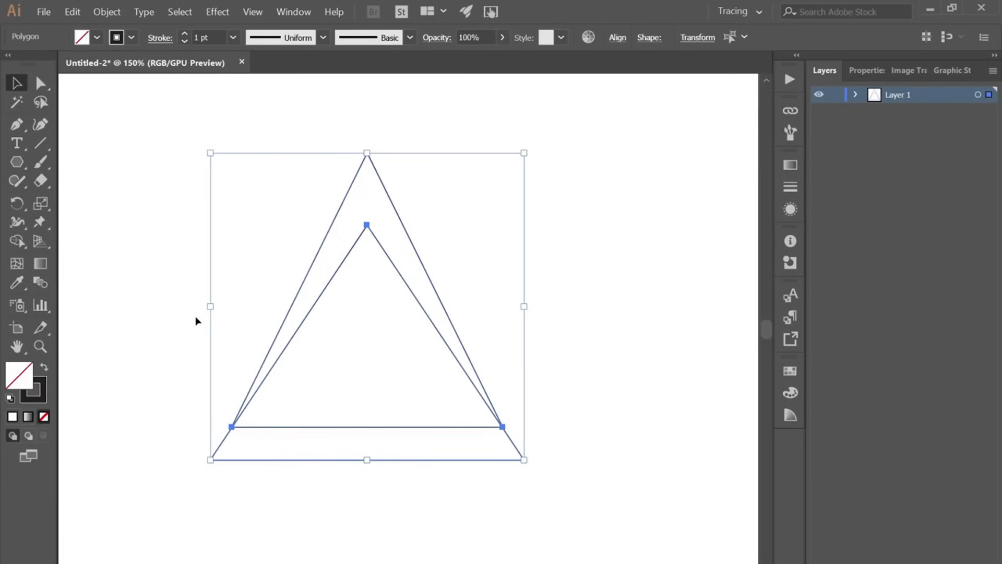
pyautogui.moveTo(185, 294); pyautogui.dragTo(391, 449)
pyautogui.click(16, 242)
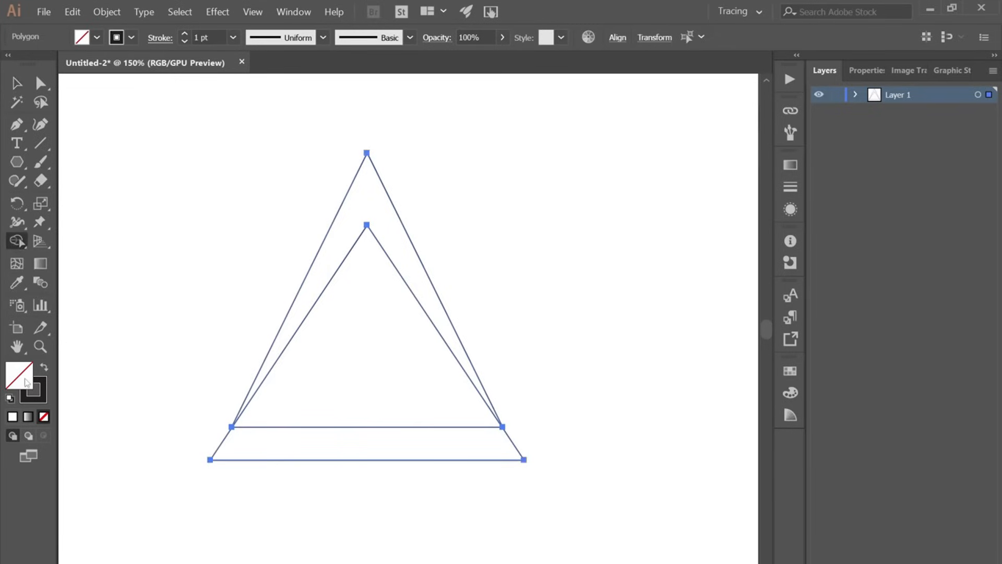
pyautogui.click(342, 226)
# Step: Swap fill and stroke on the triangle pieces to give them a solid black fill with no stroke
pyautogui.click(45, 366)
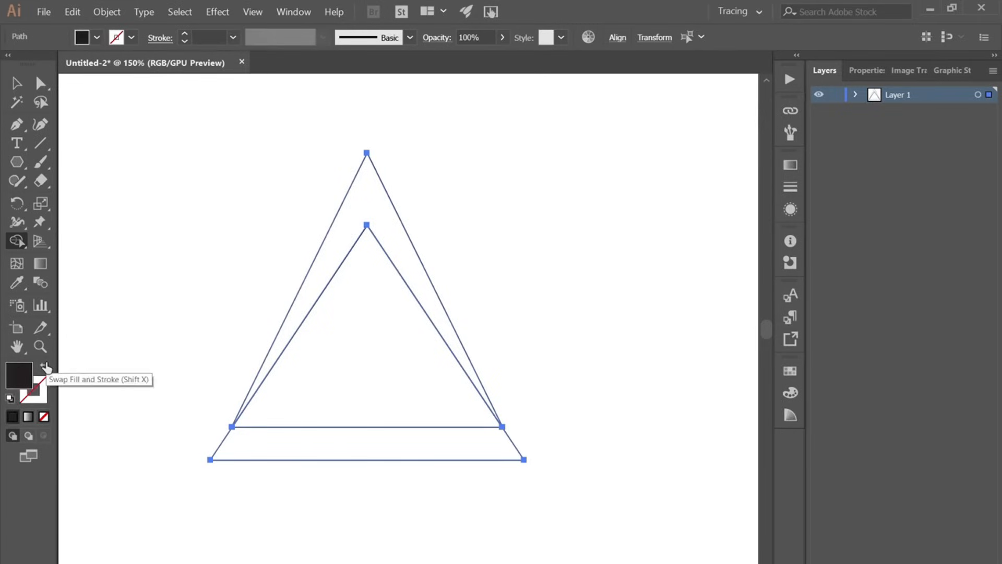
pyautogui.click(16, 83)
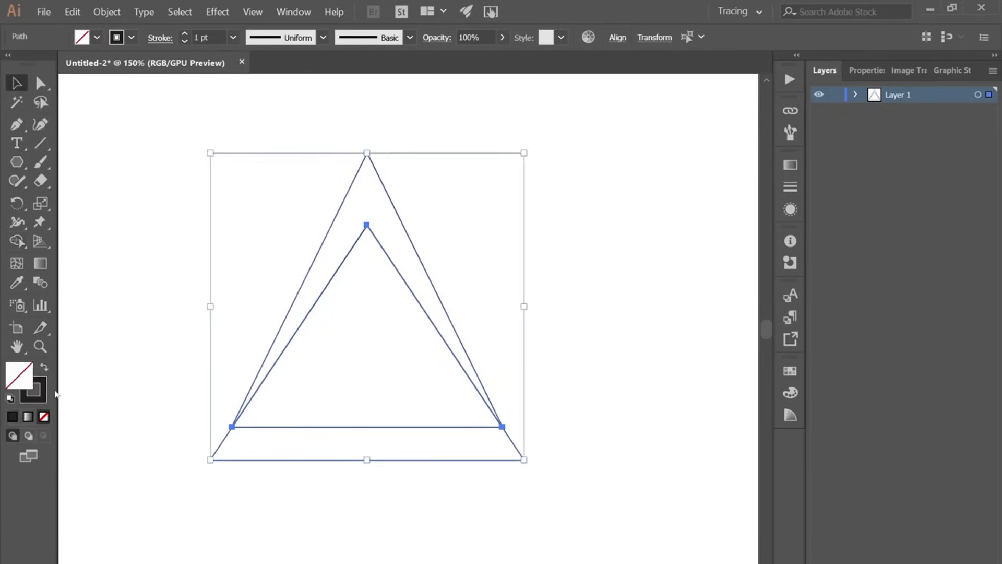
pyautogui.click(44, 366)
pyautogui.click(149, 402)
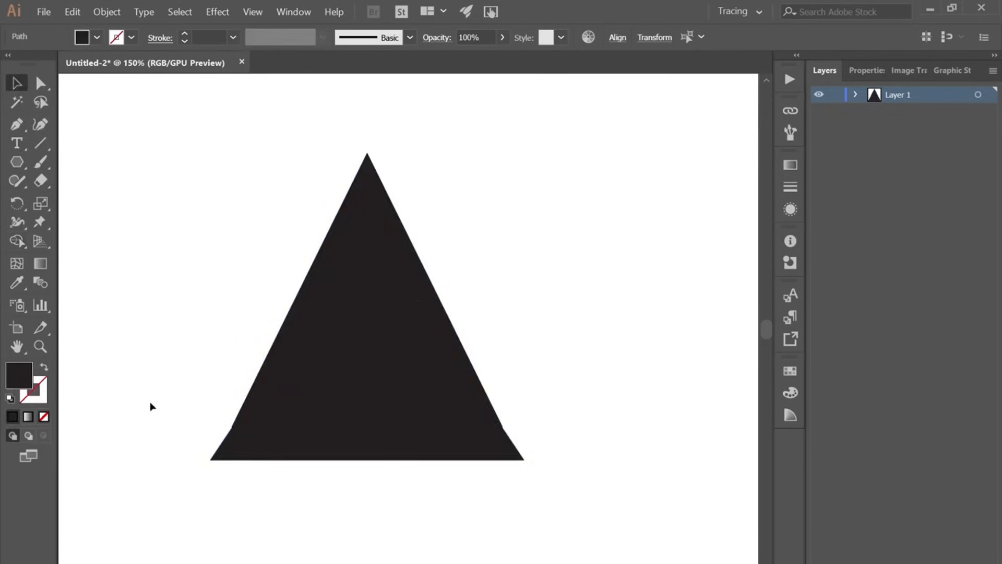
# Step: Remove the inner triangle and the base strip, keeping only the black chevron shape
pyautogui.click(279, 404)
pyautogui.moveTo(315, 398); pyautogui.dragTo(443, 538)
pyautogui.hotkey('ctrl', 'z')
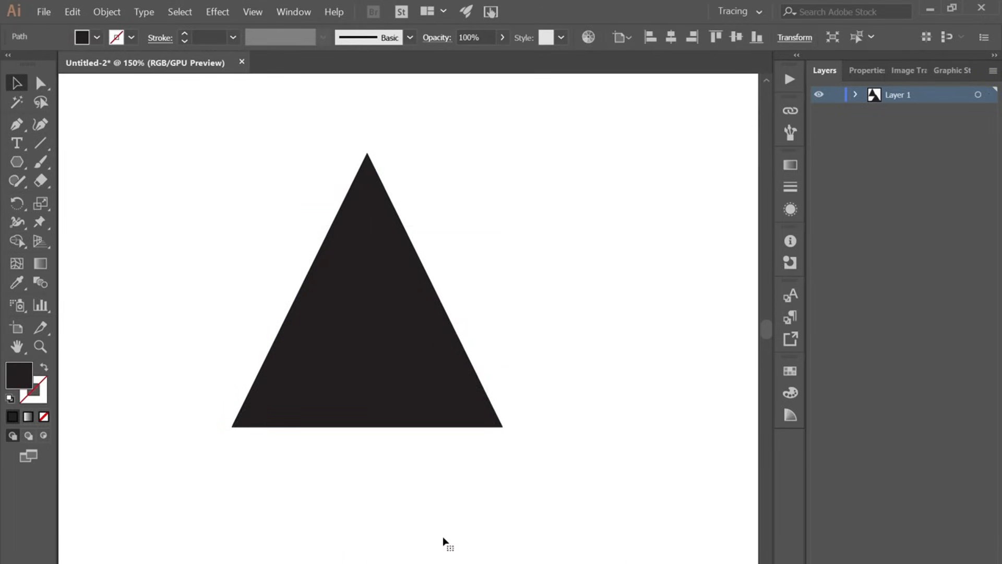
pyautogui.click(443, 537)
pyautogui.click(336, 339)
pyautogui.moveTo(355, 365); pyautogui.dragTo(392, 525)
pyautogui.press('Delete')
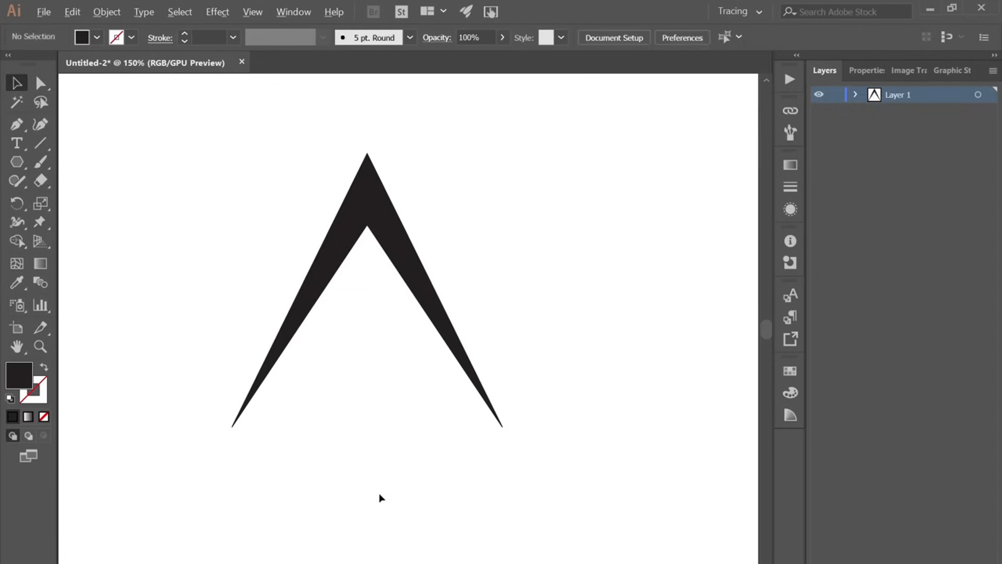
# Step: Scale the chevron down proportionally about its center
pyautogui.scroll(-1, 381, 497)
pyautogui.scroll(-2, 360, 461)
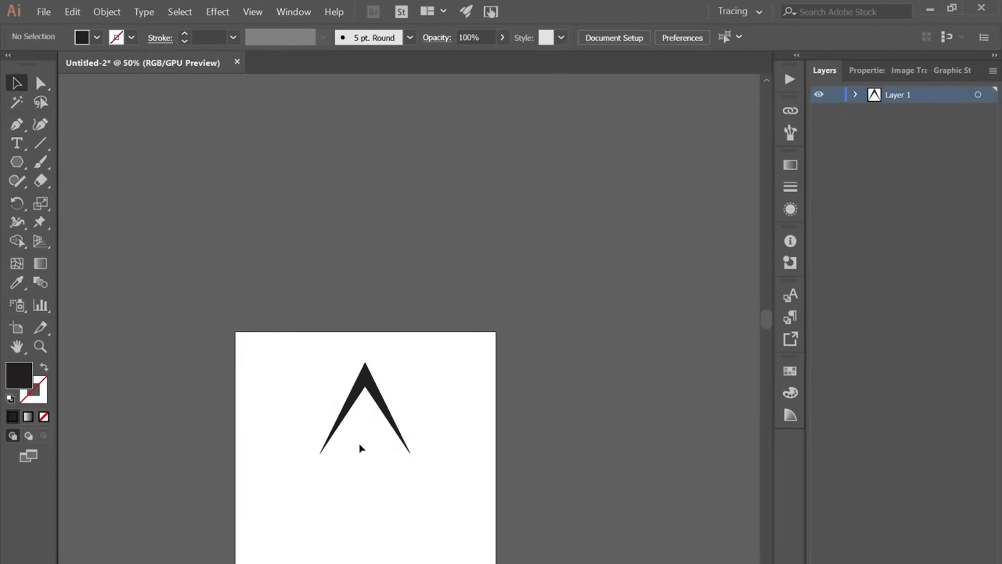
pyautogui.click(375, 396)
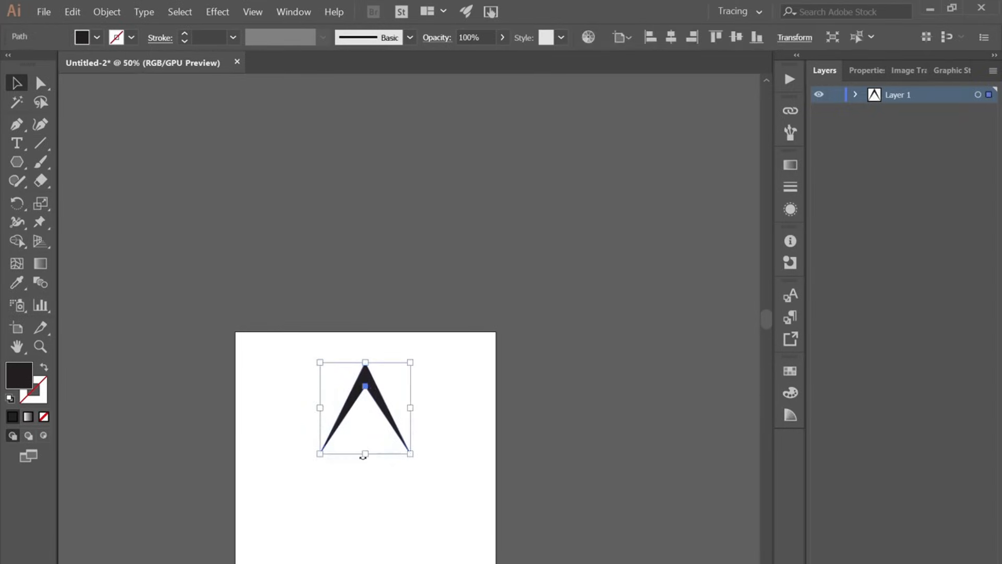
pyautogui.moveTo(368, 454); pyautogui.dragTo(365, 440)
# Step: Center the chevron vertically on the artboard and nudge it slightly upward to leave room beneath it
pyautogui.scroll(-3, 351, 340)
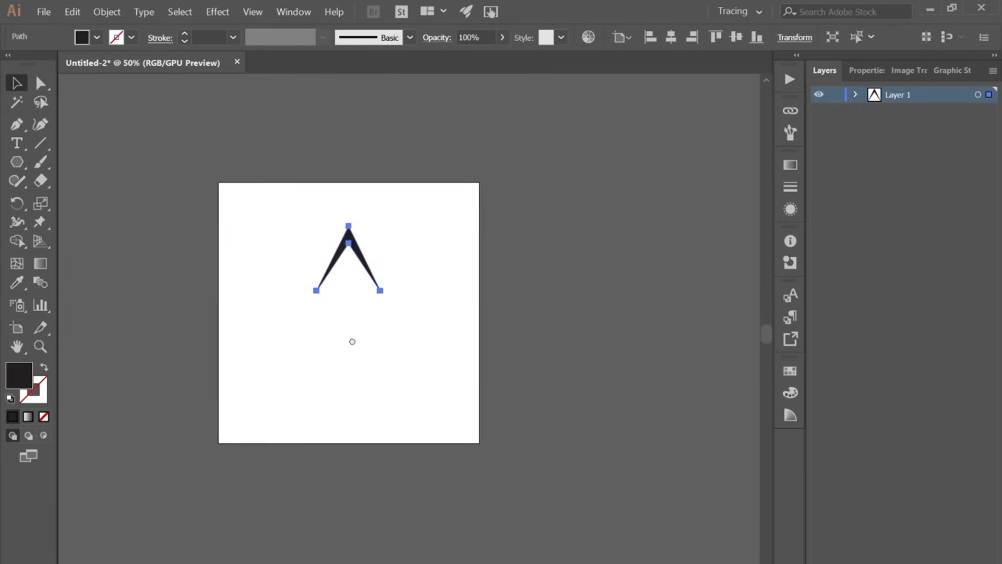
pyautogui.keyDown('alt'); pyautogui.scroll(3, 348, 367); pyautogui.keyUp('alt')
pyautogui.keyDown('alt'); pyautogui.scroll(-1, 348, 366); pyautogui.keyUp('alt')
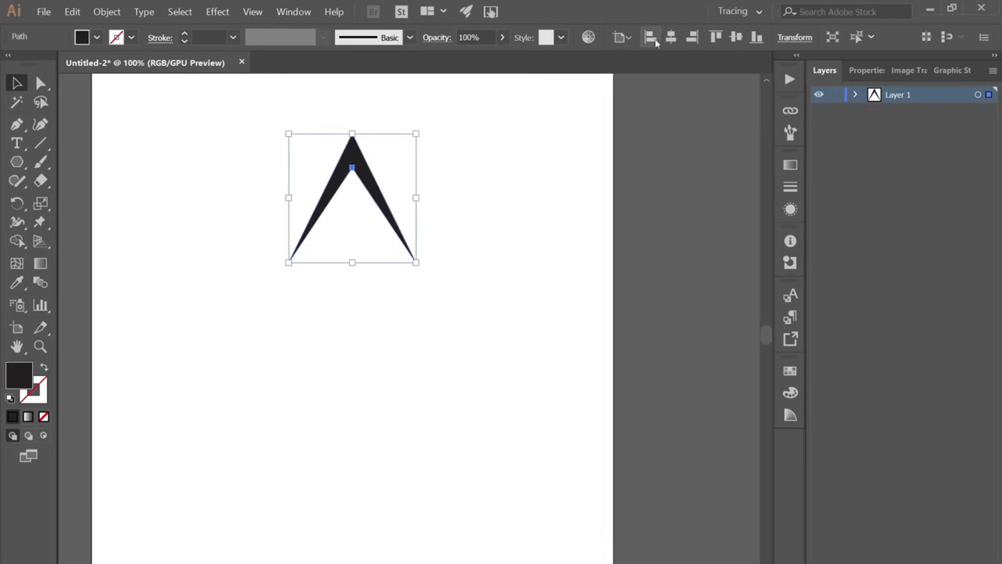
pyautogui.click(734, 40)
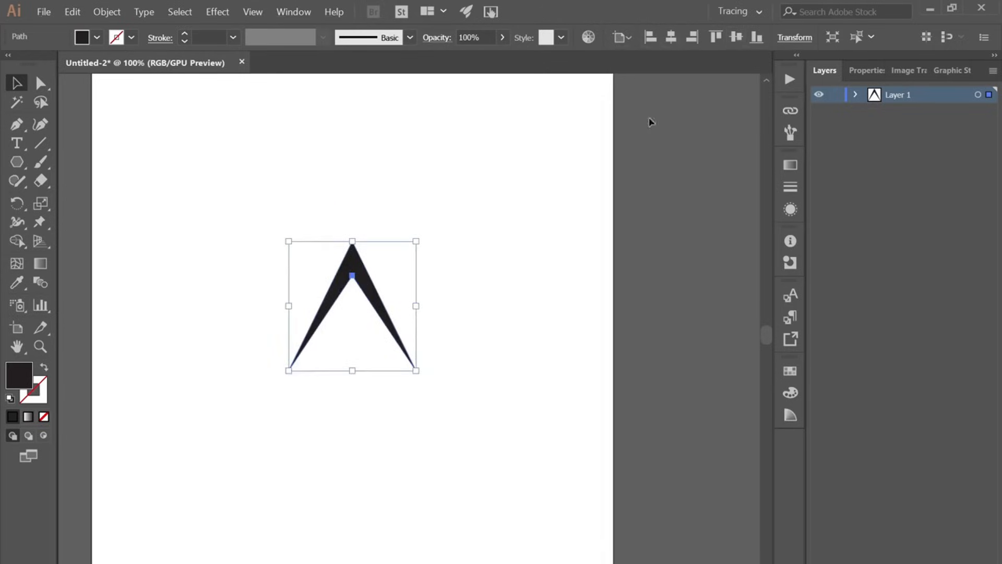
pyautogui.click(461, 383)
pyautogui.moveTo(373, 288); pyautogui.dragTo(372, 242)
pyautogui.click(380, 397)
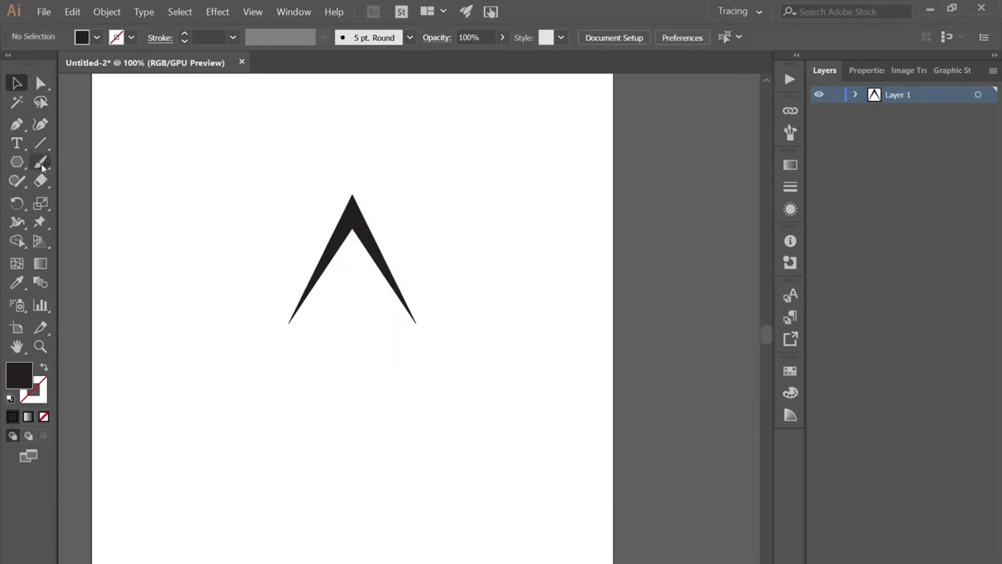
# Step: Add the text "Alfabetic Logo" at 48 pt below the chevron and select all of it
pyautogui.click(270, 385)
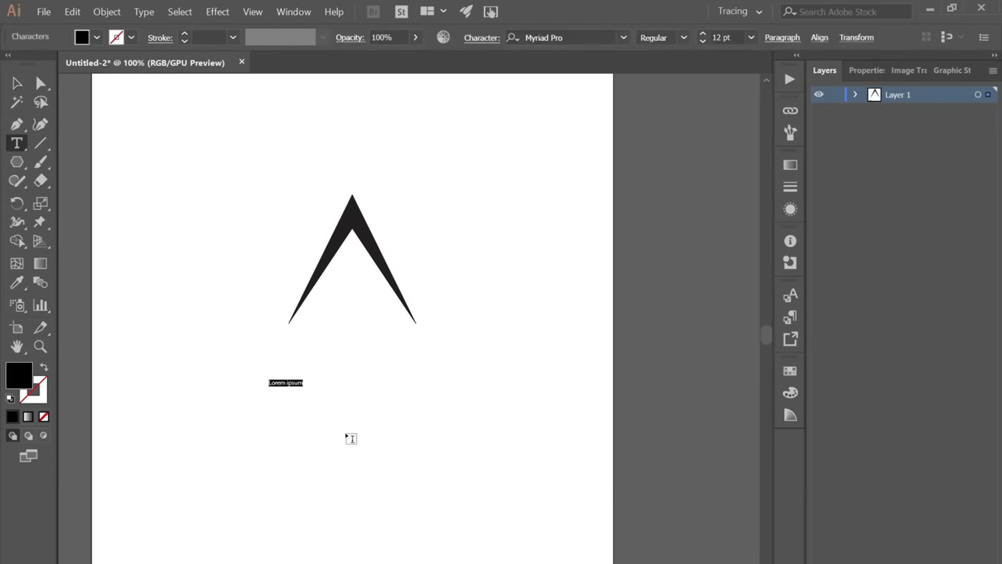
pyautogui.click(751, 37)
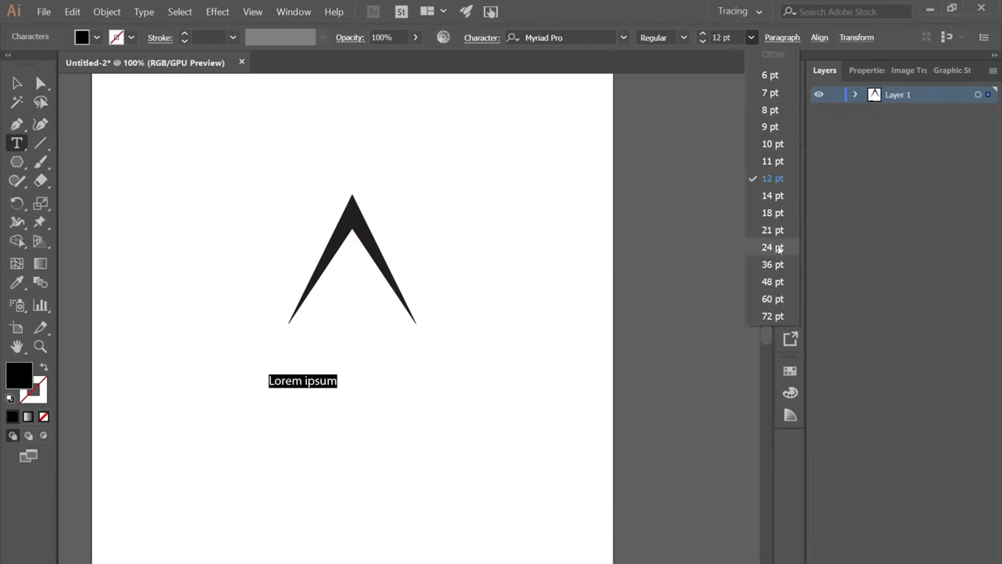
pyautogui.click(773, 281)
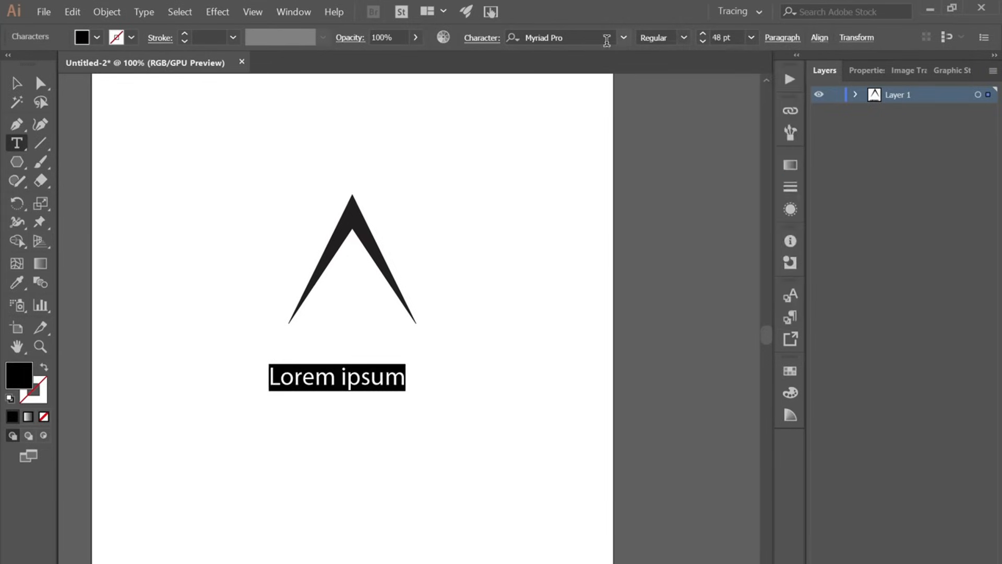
pyautogui.write('A')
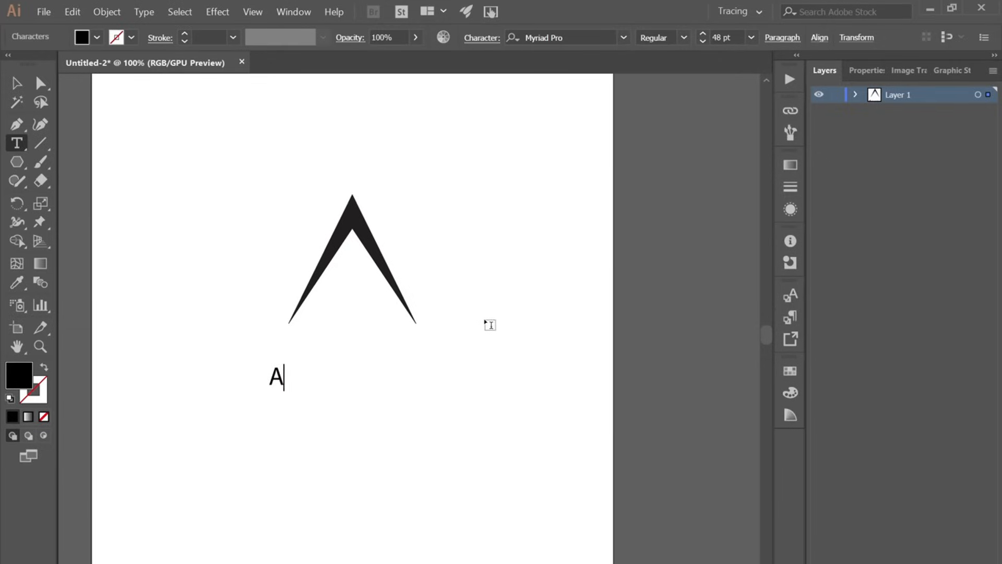
pyautogui.write('lfabetic ')
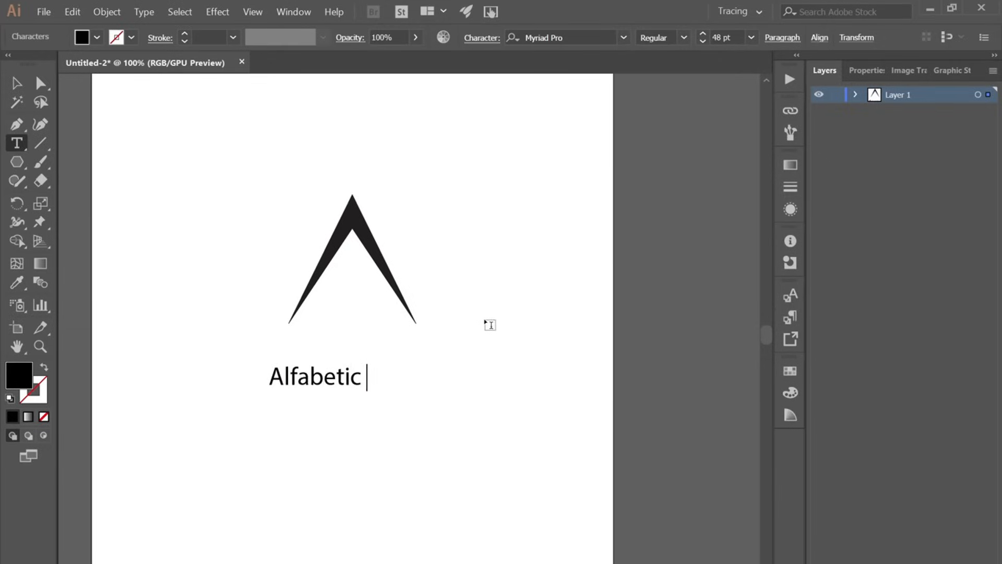
pyautogui.write('Logo')
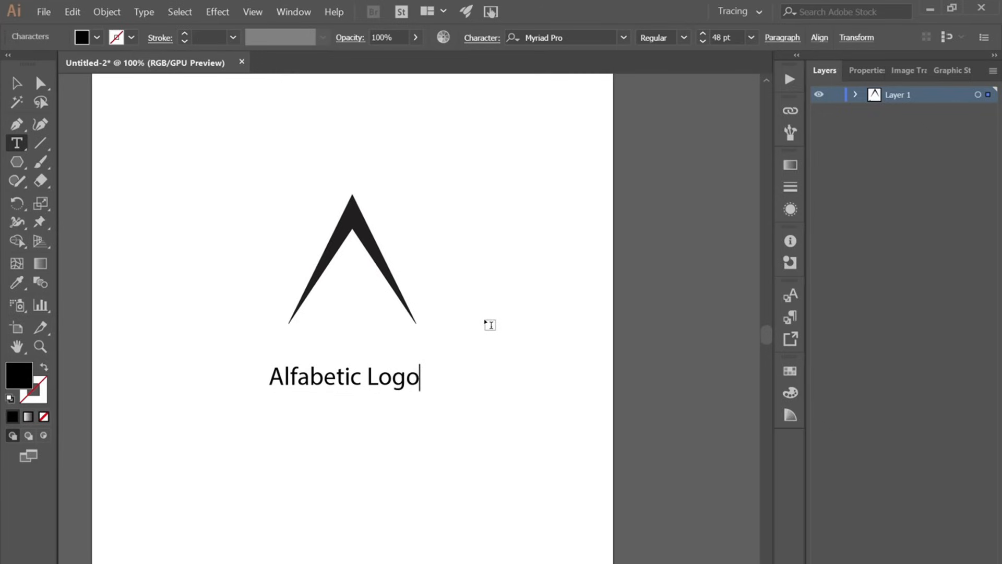
pyautogui.hotkey('ctrl', 'a')
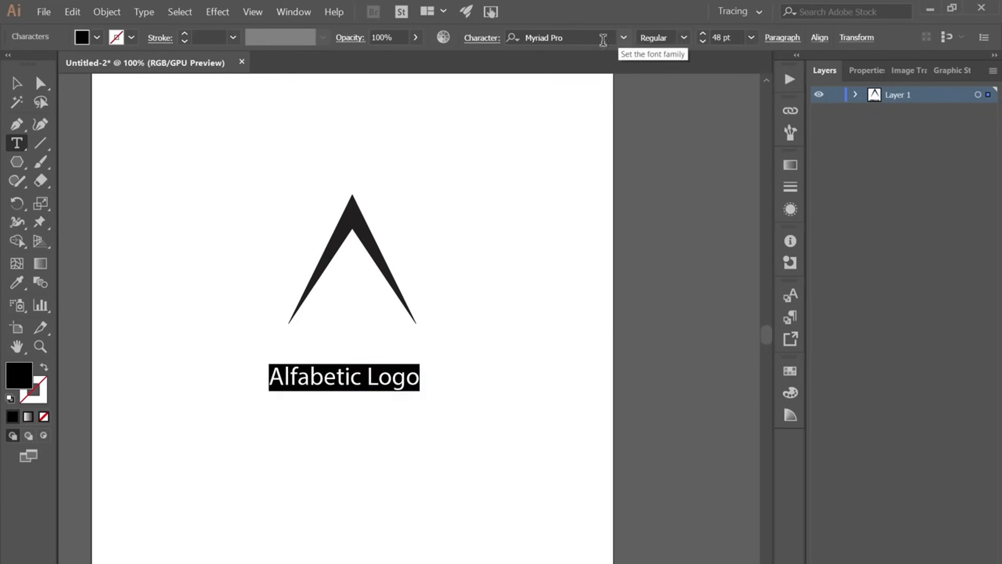
# Step: Format the caption in all caps with the Montserrat SemiBold font
pyautogui.click(482, 38)
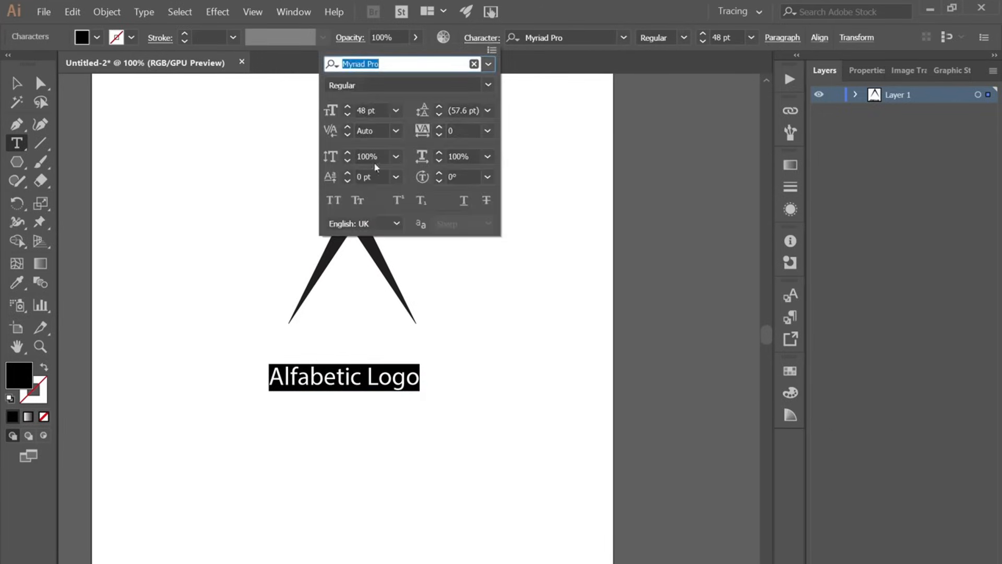
pyautogui.click(329, 200)
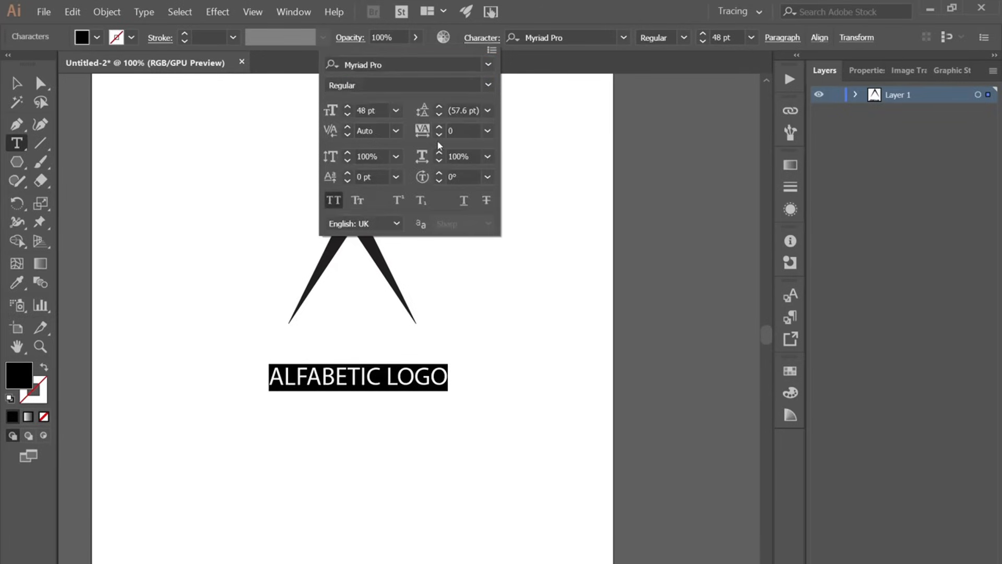
pyautogui.click(489, 64)
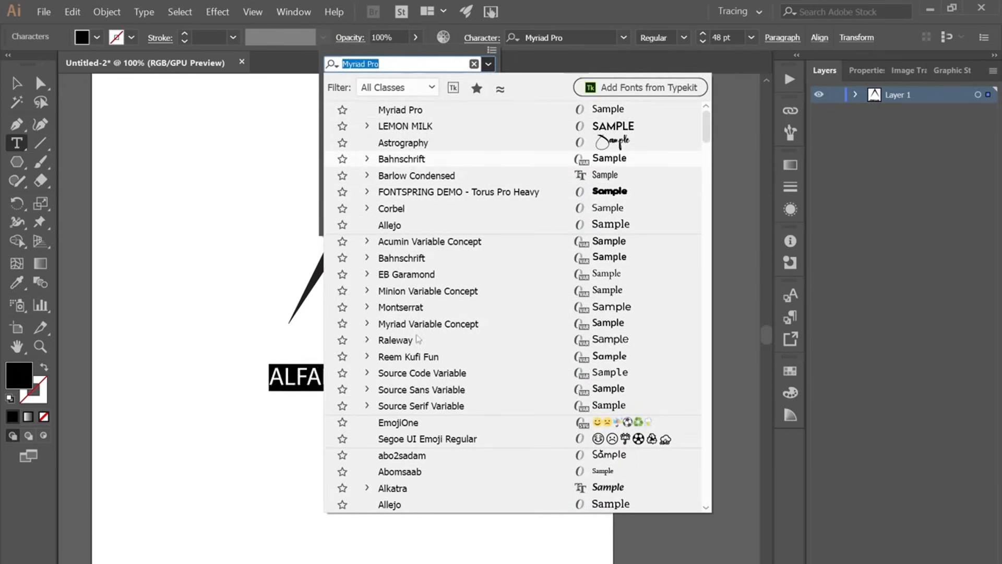
pyautogui.click(410, 307)
pyautogui.click(473, 86)
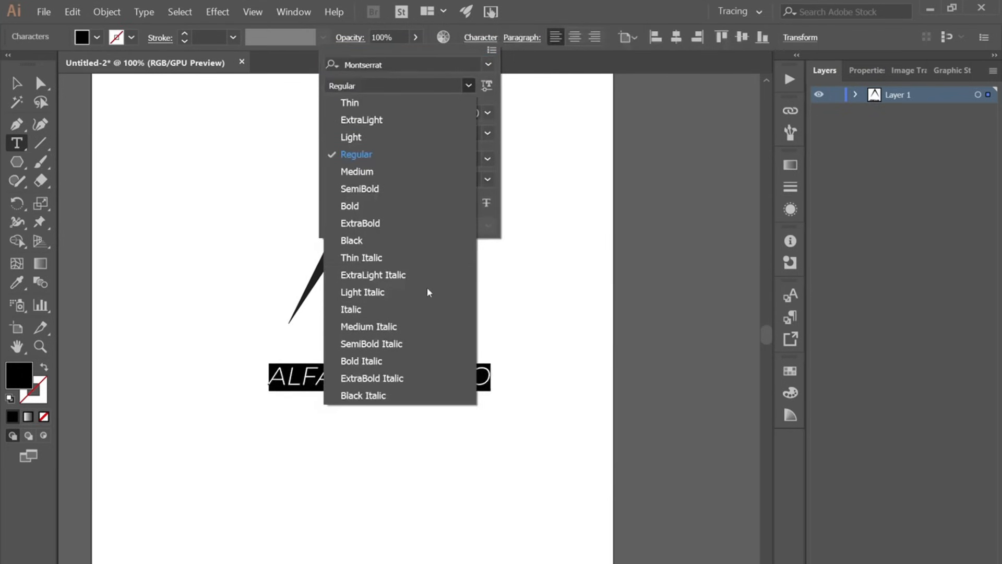
pyautogui.click(416, 203)
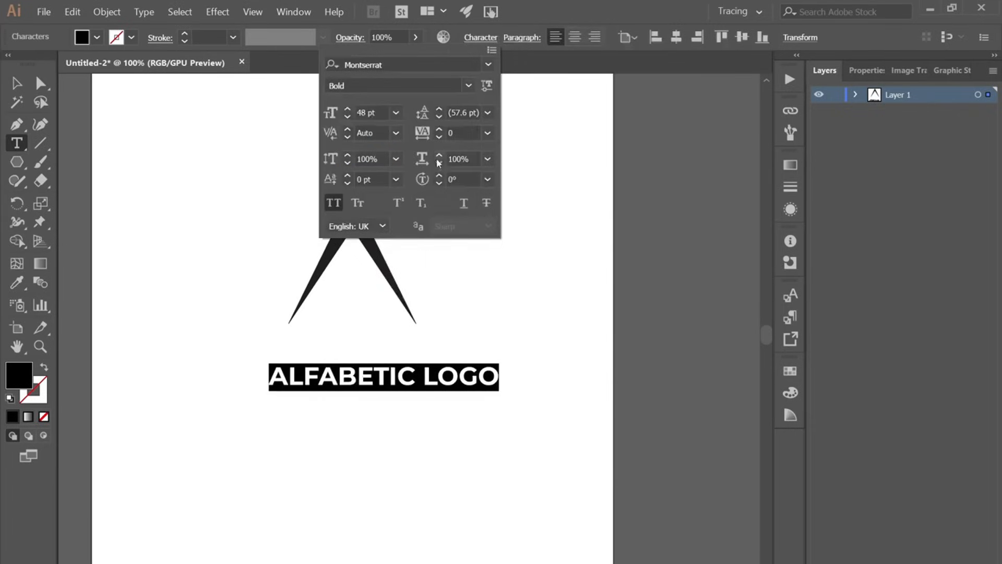
pyautogui.click(468, 85)
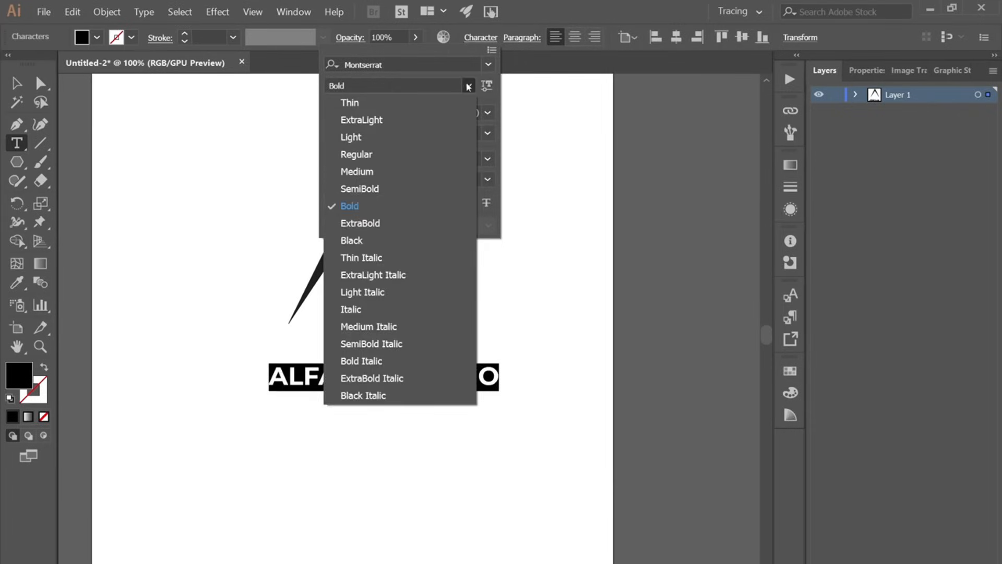
pyautogui.click(432, 186)
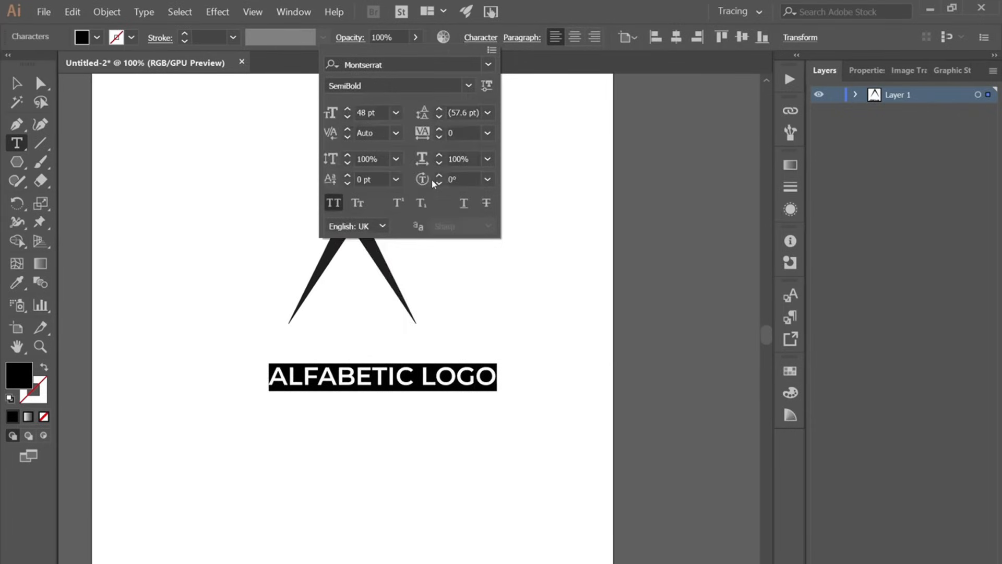
pyautogui.click(487, 39)
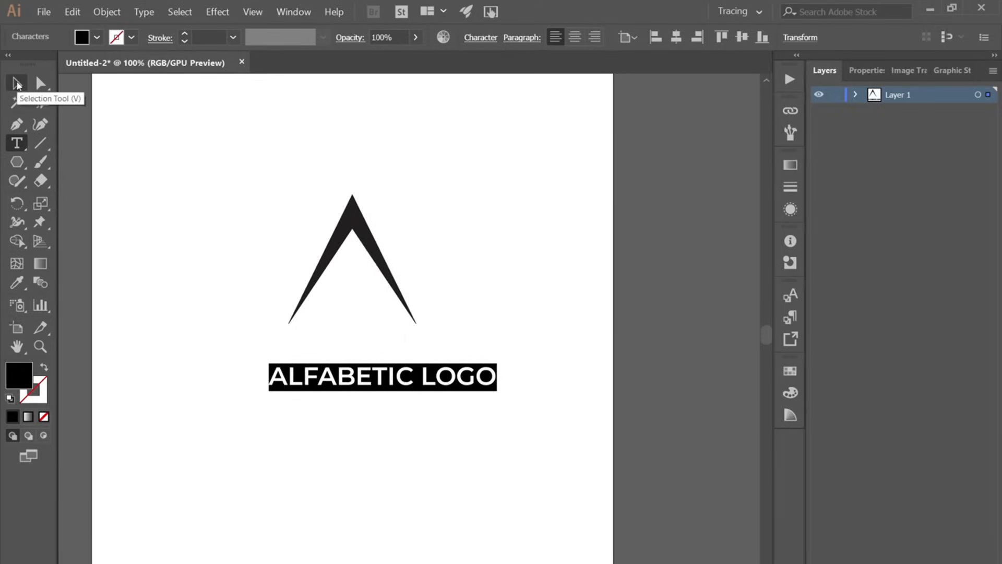
# Step: Center the caption horizontally on the artboard and fit it smaller and closer beneath the chevron
pyautogui.click(16, 85)
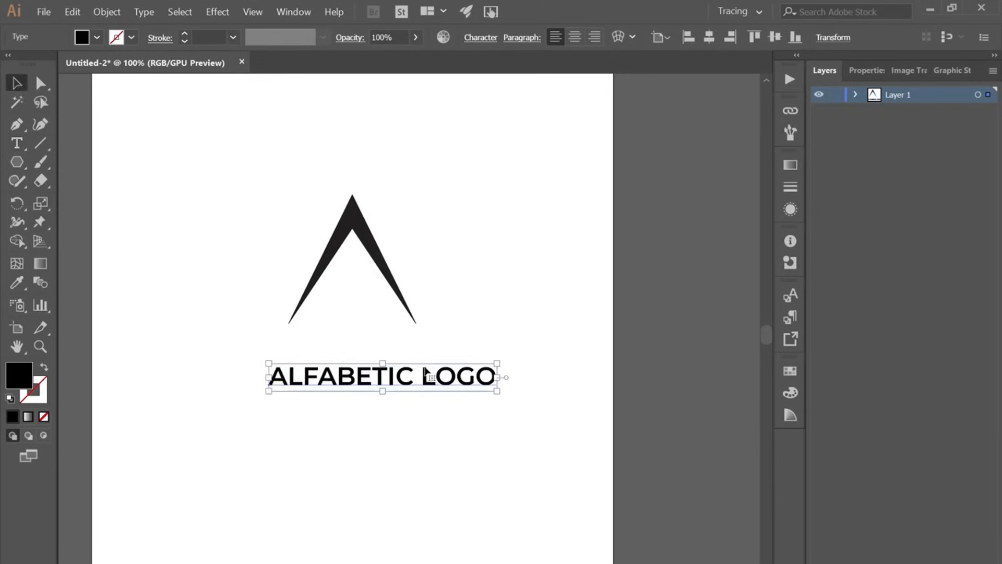
pyautogui.click(708, 37)
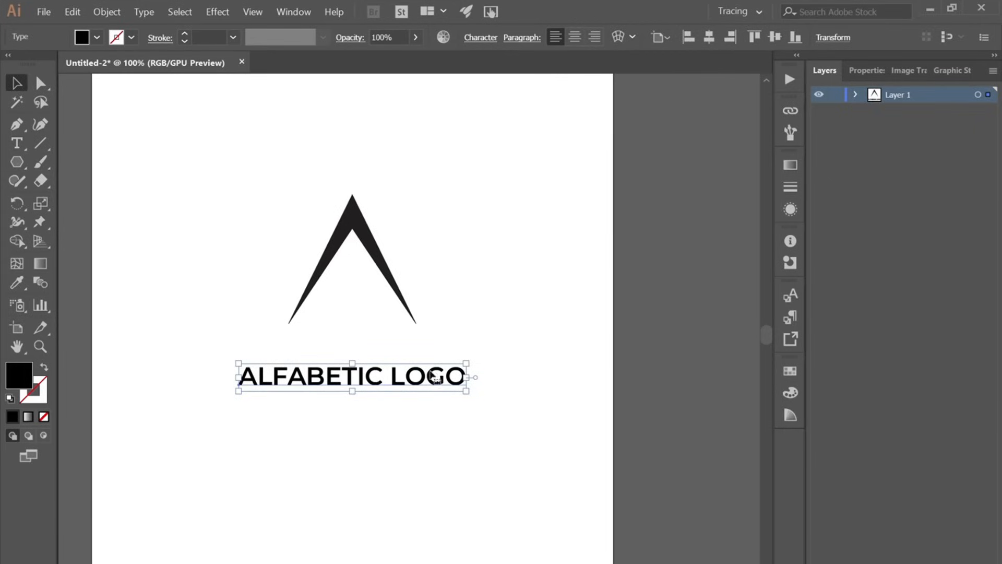
pyautogui.moveTo(466, 377); pyautogui.dragTo(440, 375)
pyautogui.moveTo(370, 377); pyautogui.dragTo(369, 348)
# Step: Group the chevron with the caption and center the group vertically on the artboard
pyautogui.keyDown('shift'); pyautogui.click(395, 292); pyautogui.keyUp('shift')
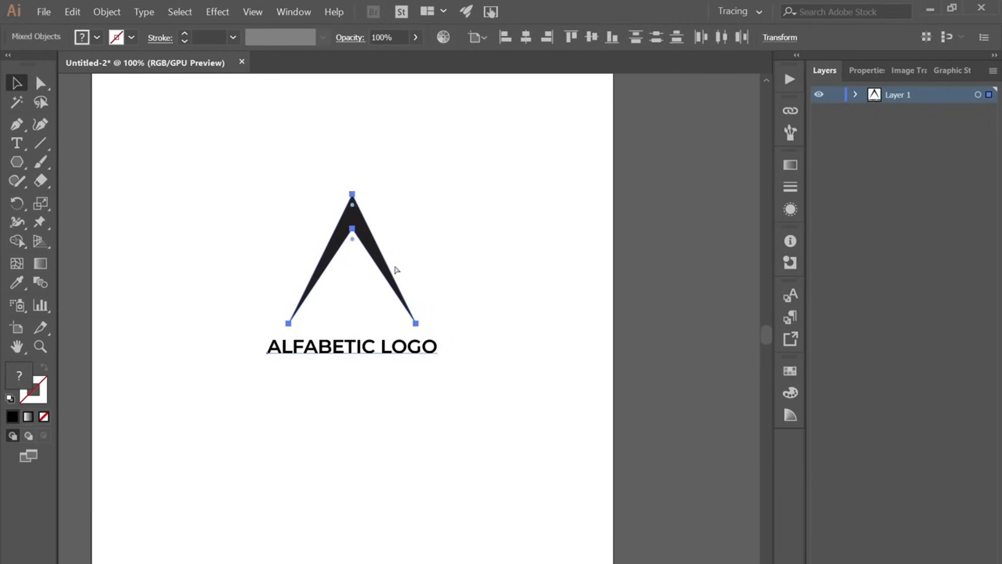
pyautogui.hotkey('ctrl', 'g')
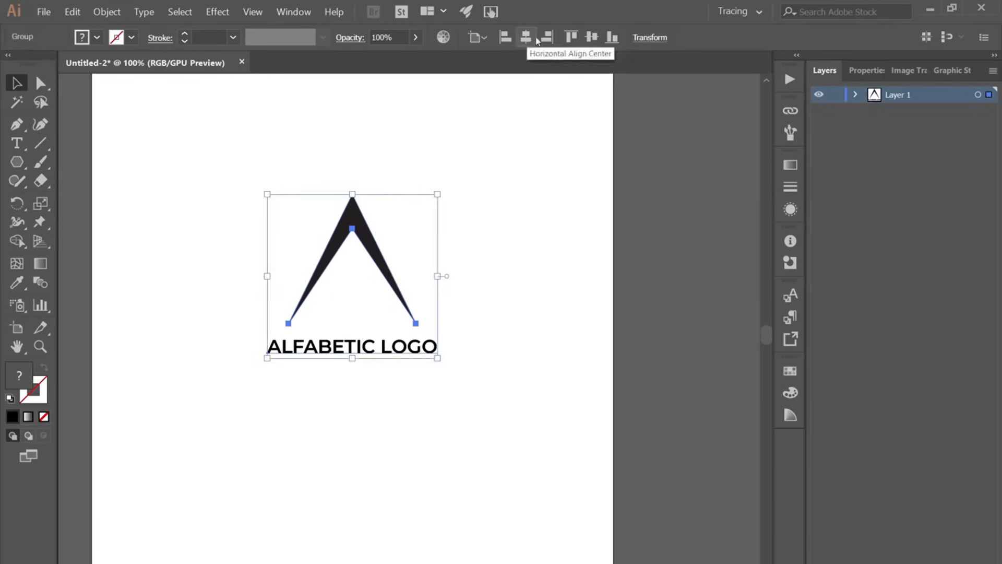
pyautogui.click(591, 38)
pyautogui.click(626, 376)
# Step: Isolate the group and apply a linear white-to-black gradient fill to the chevron only
pyautogui.click(355, 257)
pyautogui.doubleClick(357, 257)
pyautogui.click(354, 256)
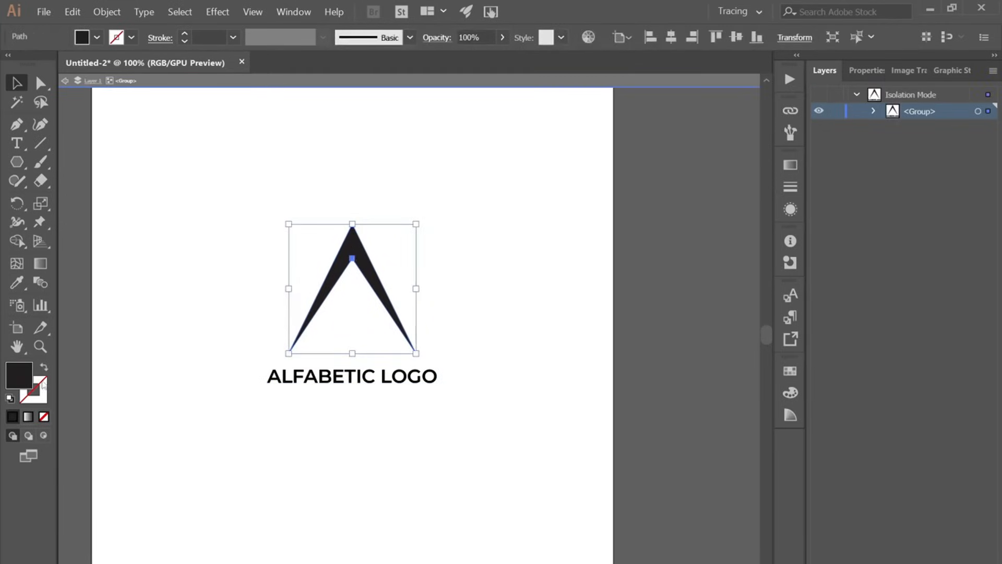
pyautogui.click(30, 419)
pyautogui.click(29, 417)
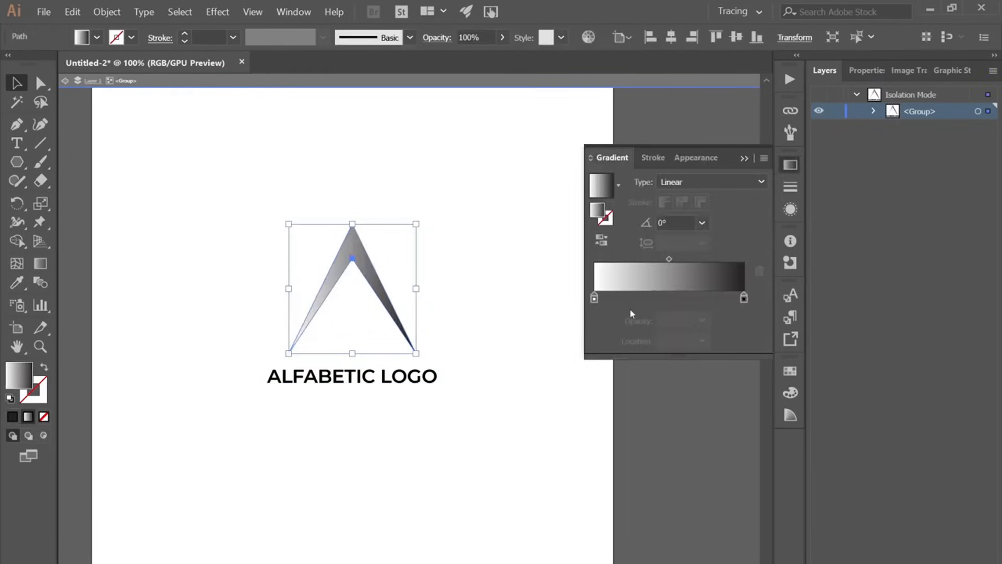
# Step: Set the chevron's gradient angle to -60°
pyautogui.click(702, 223)
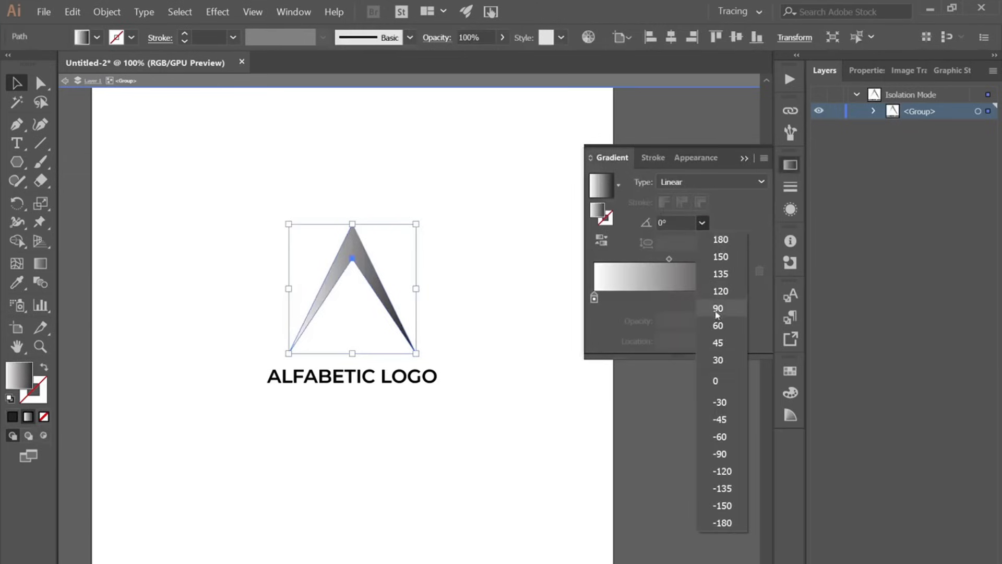
pyautogui.click(718, 337)
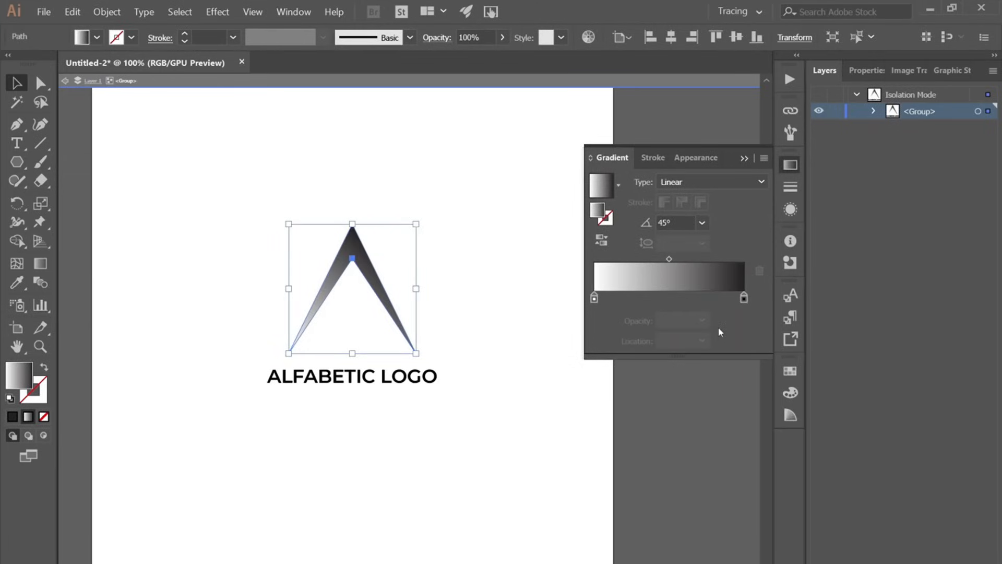
pyautogui.click(704, 222)
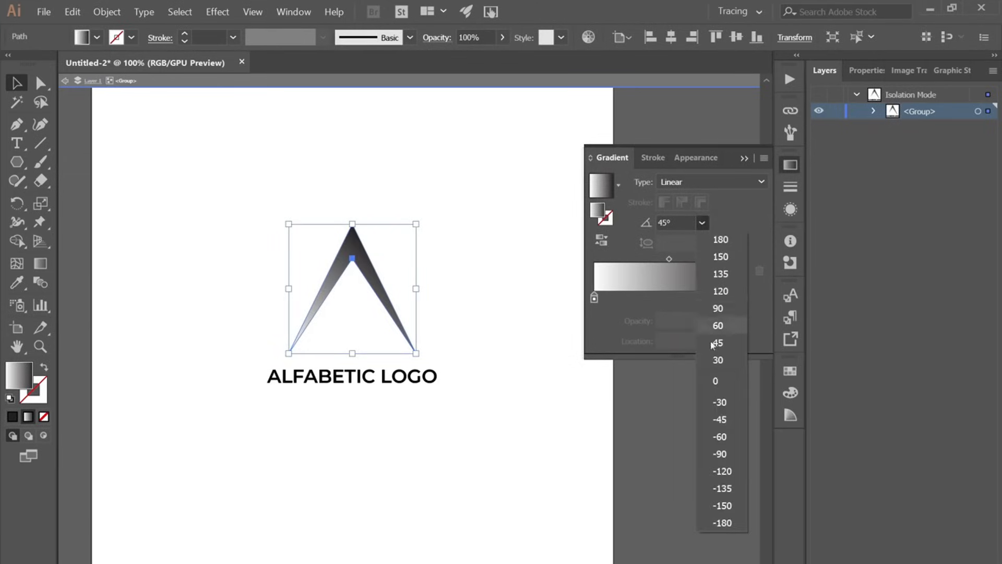
pyautogui.click(722, 432)
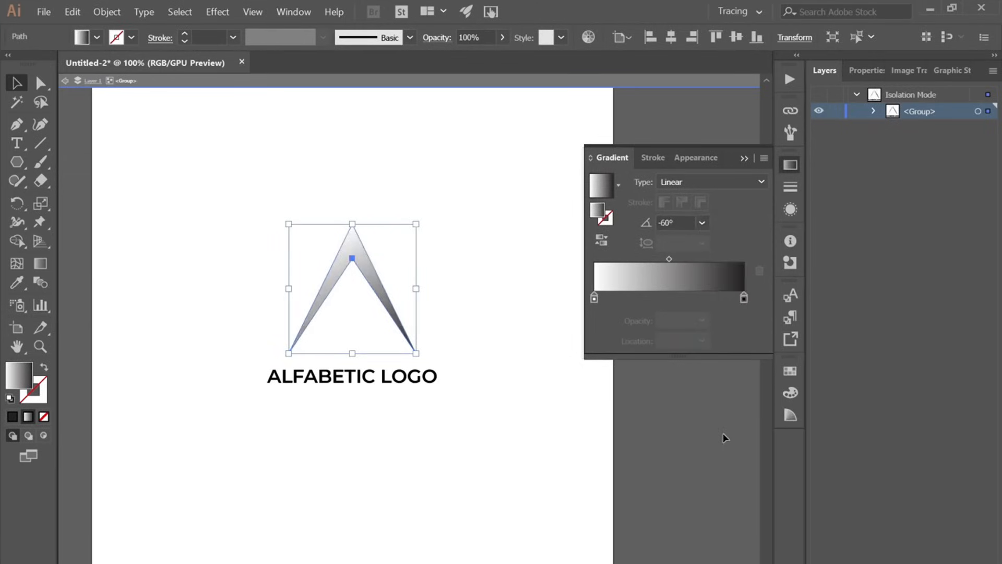
# Step: Change the gradient's white starting stop to the green swatch C=75 M=0 Y=100 K=0
pyautogui.click(595, 300)
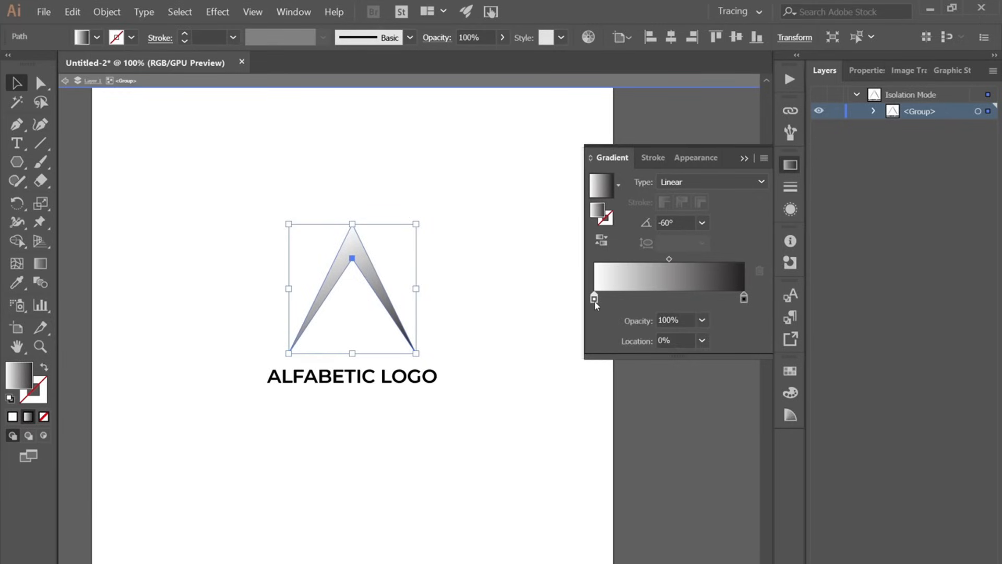
pyautogui.doubleClick(595, 298)
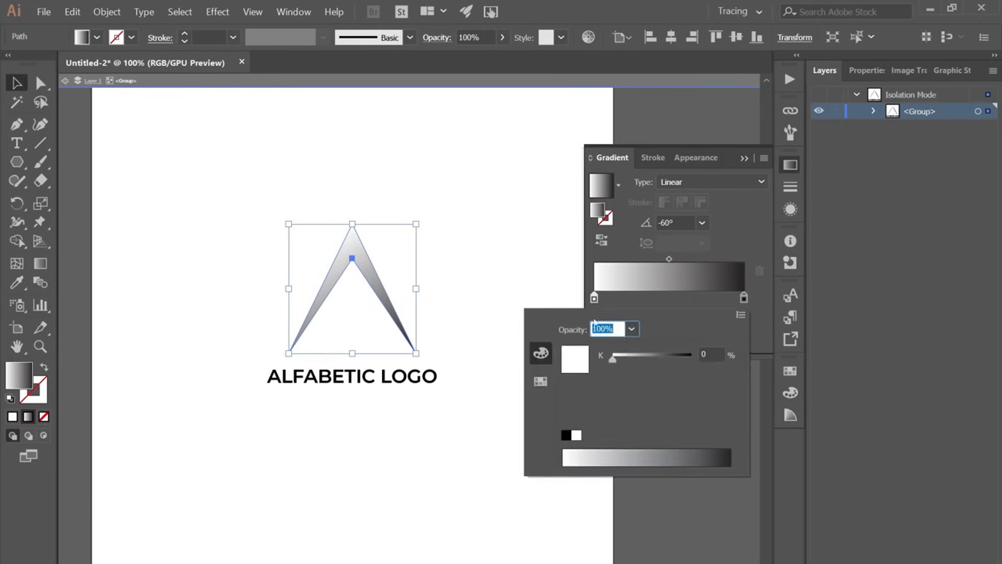
pyautogui.click(540, 382)
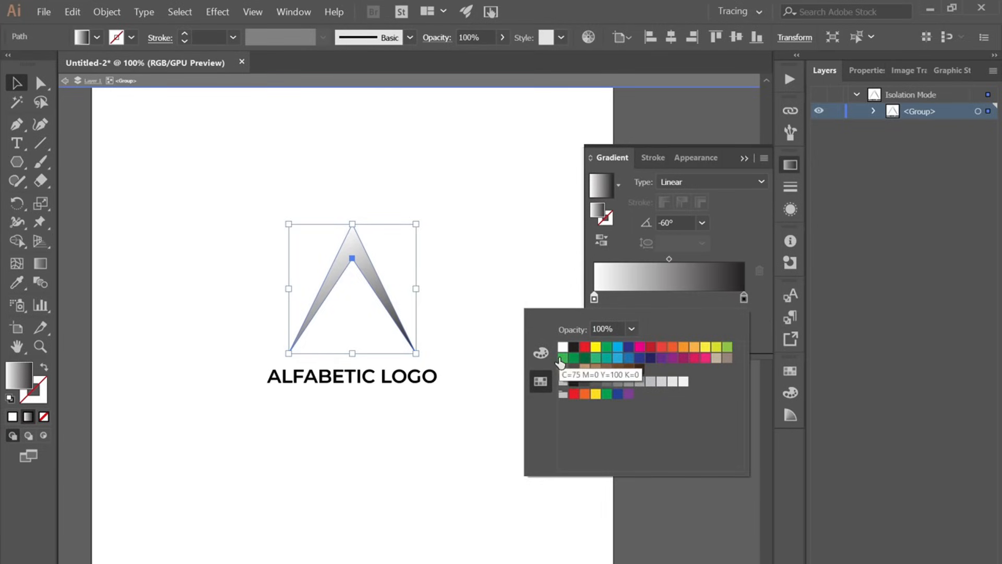
pyautogui.click(562, 358)
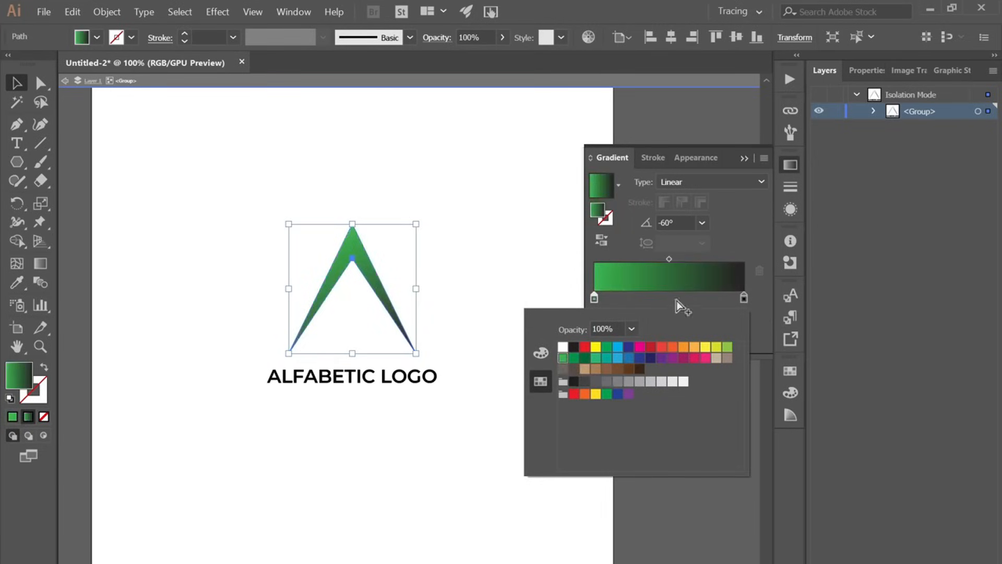
# Step: Change the gradient's black end stop to the dark green swatch and close the gradient settings
pyautogui.doubleClick(744, 299)
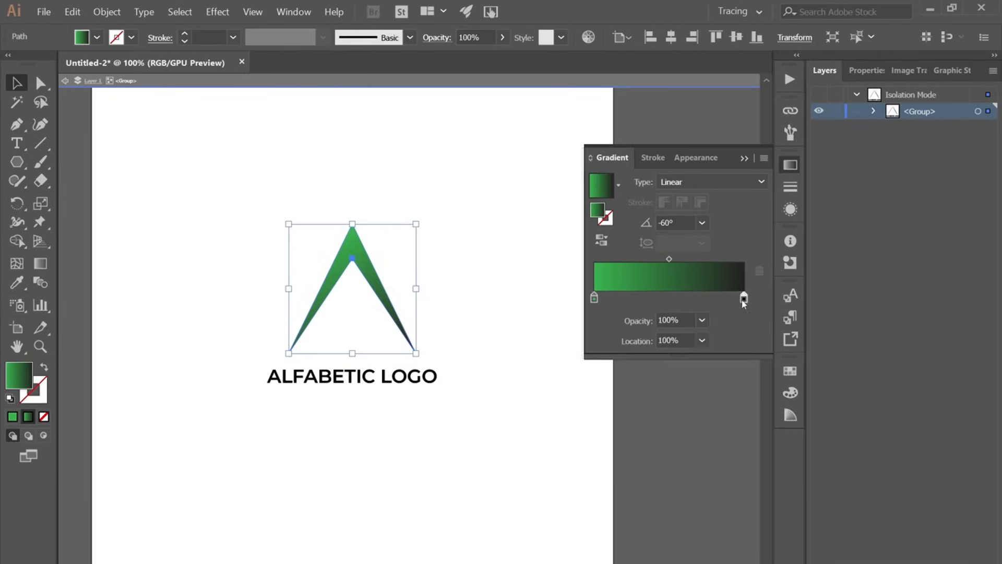
pyautogui.click(585, 359)
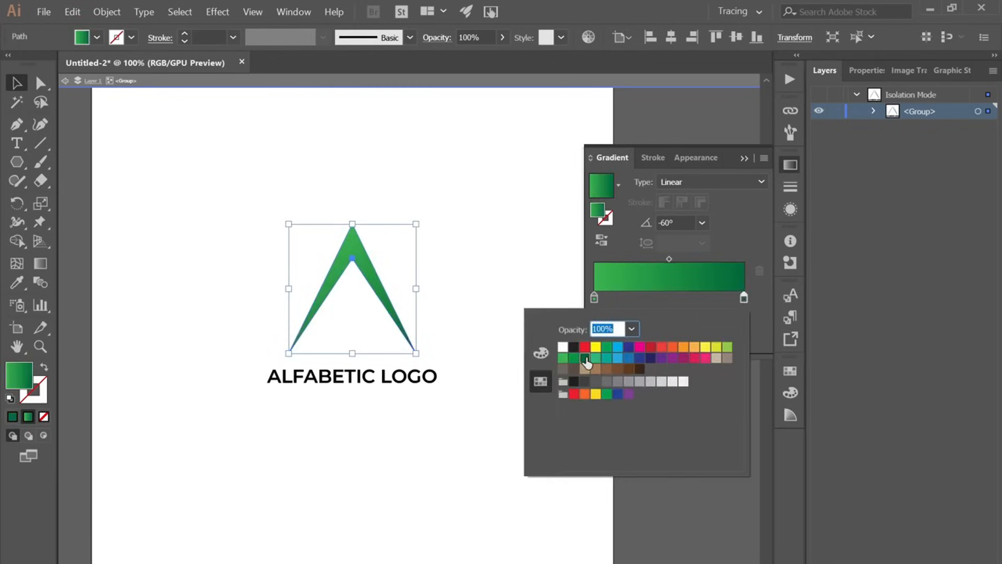
pyautogui.click(737, 233)
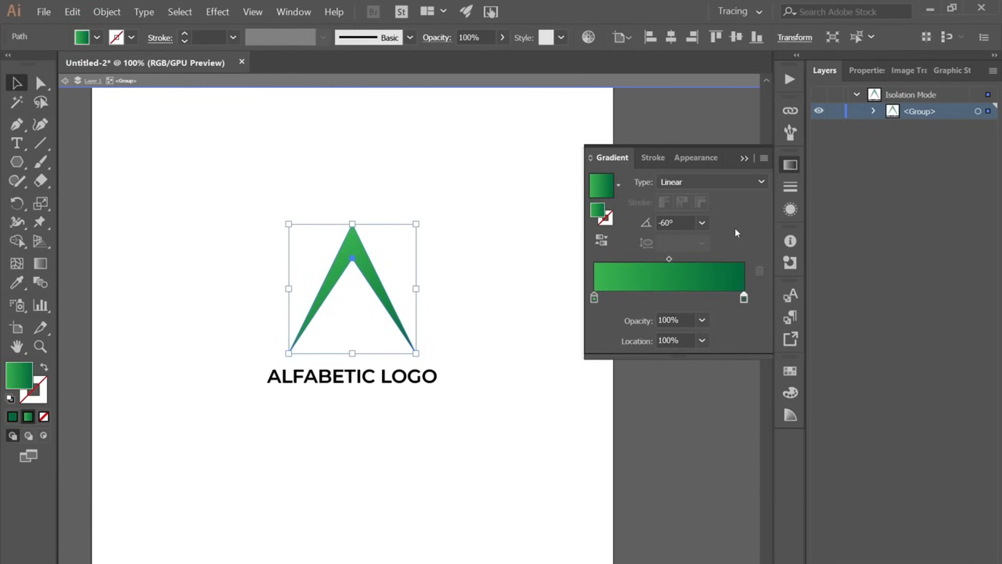
pyautogui.click(532, 420)
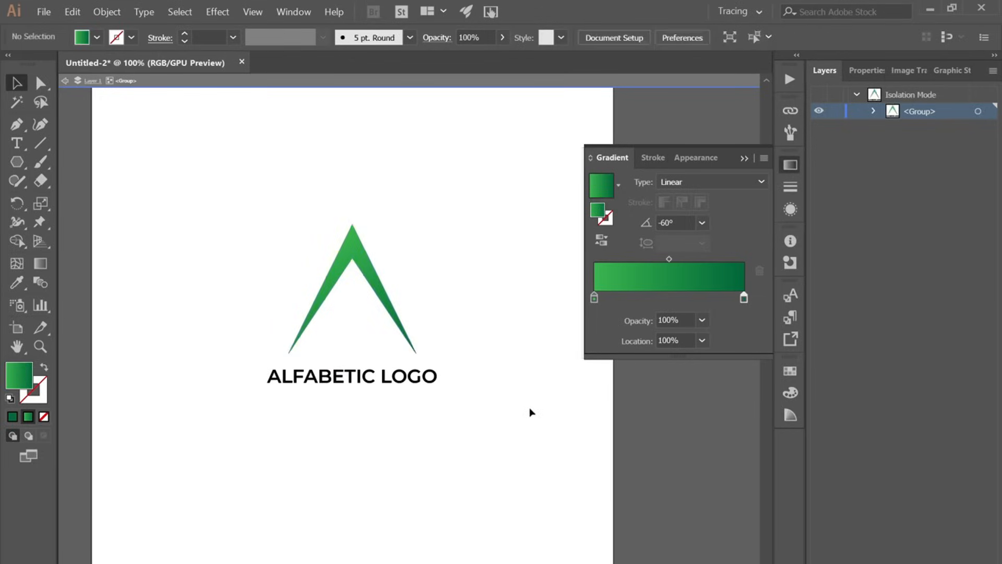
pyautogui.click(745, 159)
# Step: Enlarge the chevron and caption together proportionally about their center so they fill more of the artboard
pyautogui.scroll(-1, 384, 429)
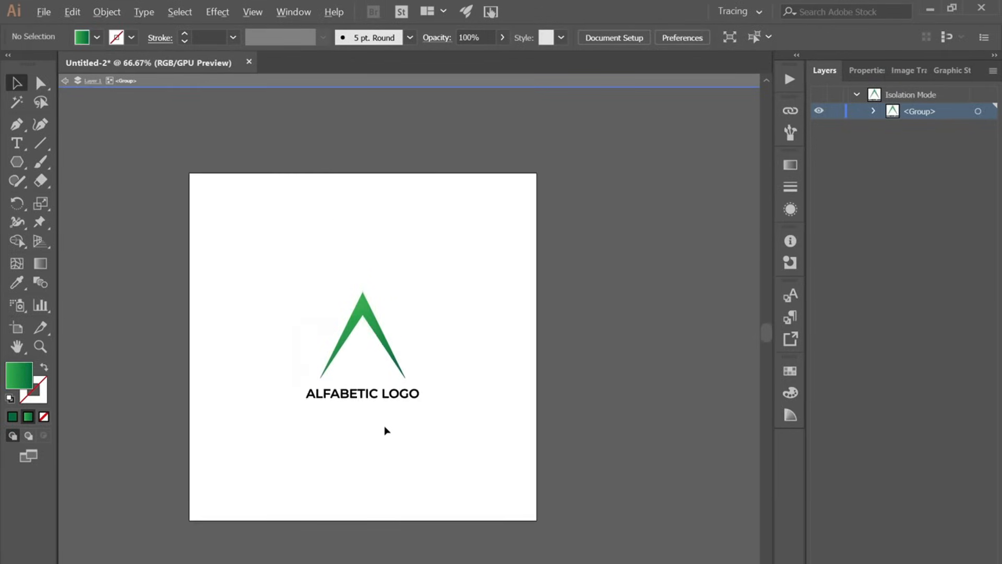
pyautogui.click(389, 340)
pyautogui.moveTo(363, 288); pyautogui.dragTo(363, 259)
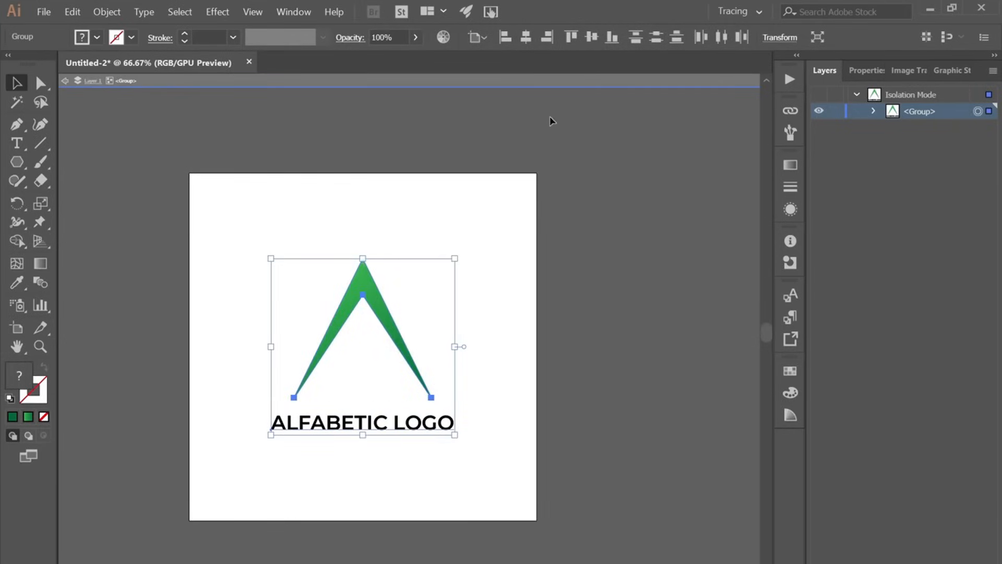
pyautogui.click(618, 277)
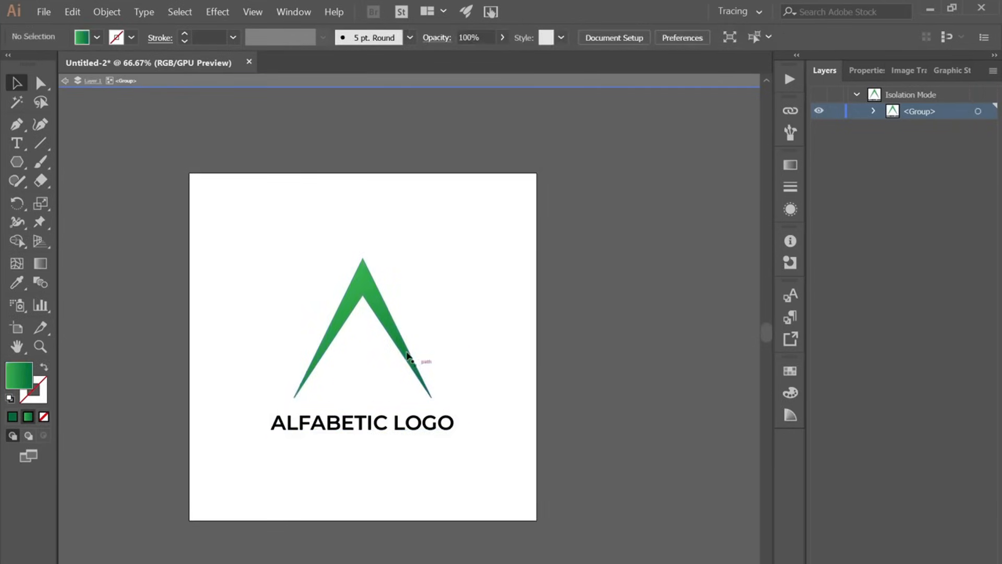
# Step: Isolate the chevron path, round its inner top corner to a radius of about 75 px, and exit isolation mode
pyautogui.click(370, 283)
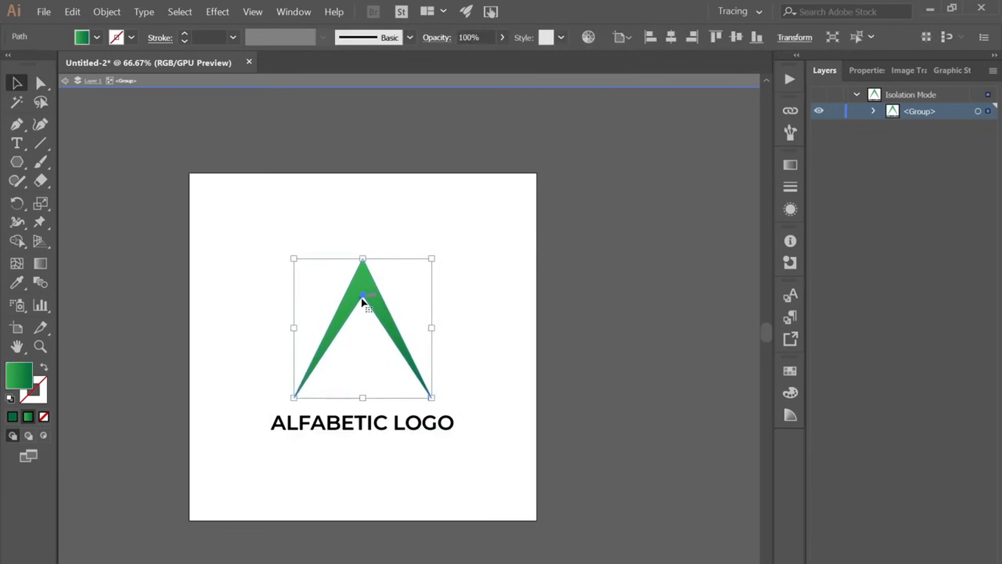
pyautogui.doubleClick(362, 296)
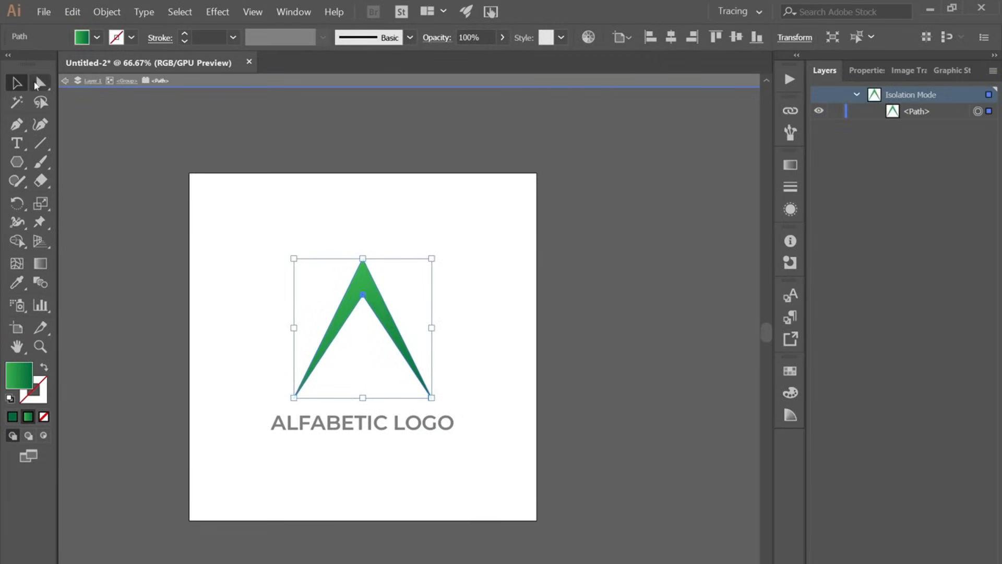
pyautogui.press('a')
pyautogui.click(363, 296)
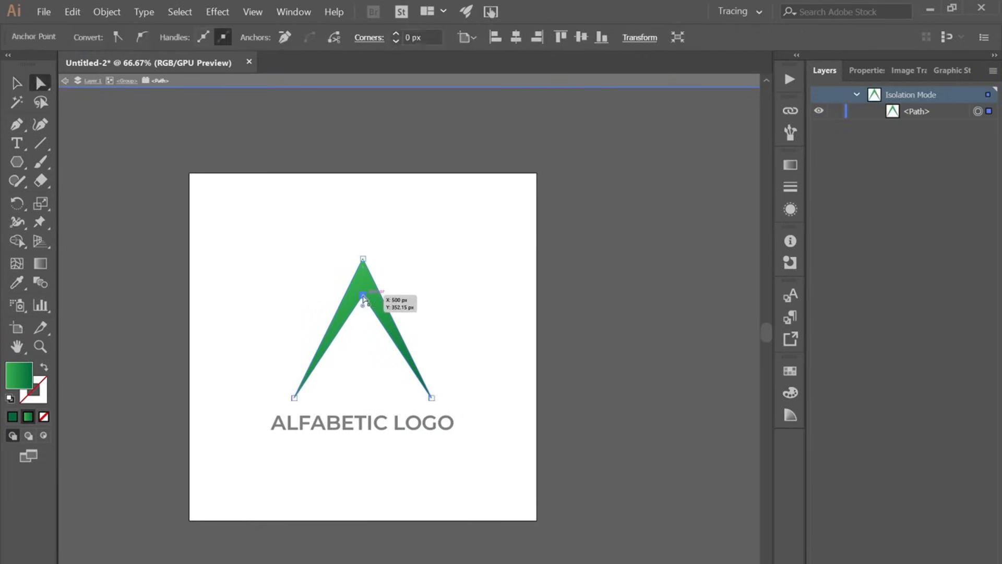
pyautogui.moveTo(363, 306); pyautogui.dragTo(366, 345)
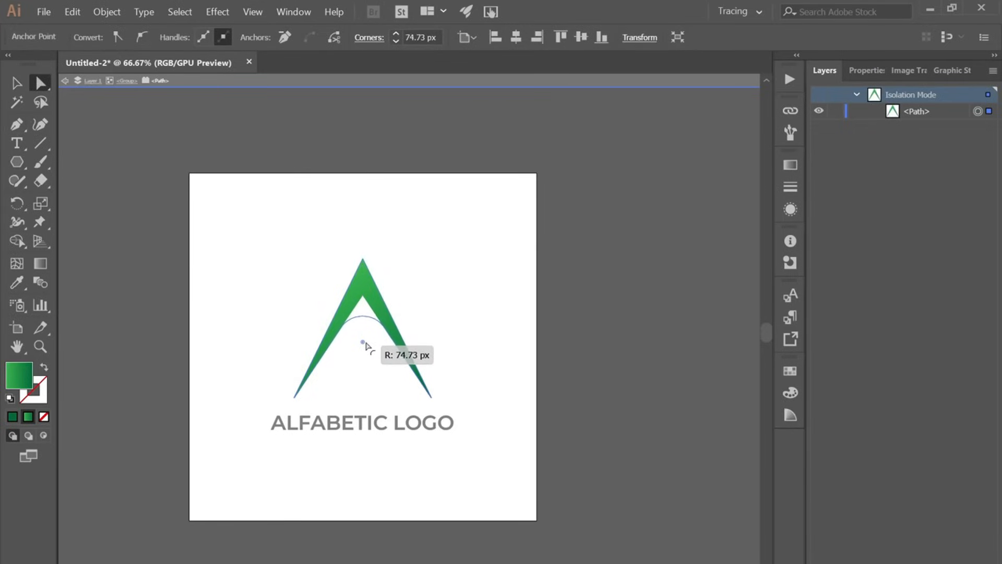
pyautogui.click(617, 397)
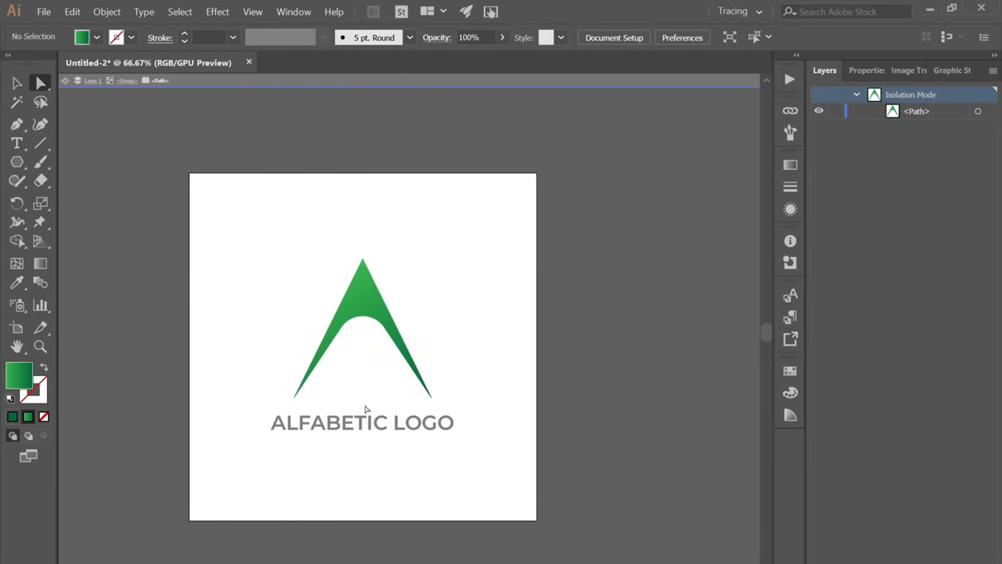
pyautogui.doubleClick(359, 475)
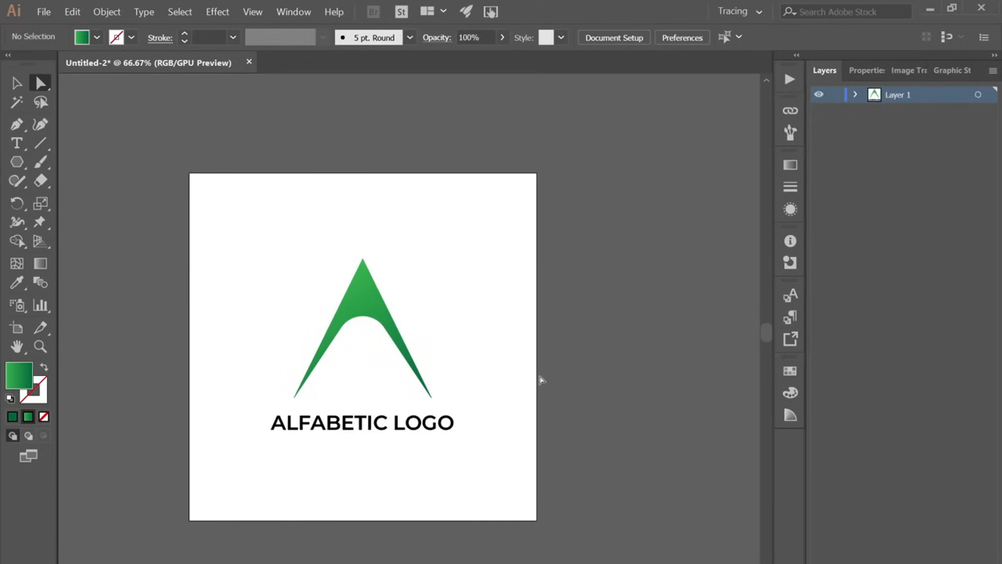
pyautogui.scroll(2, 438, 363)
pyautogui.moveTo(440, 362); pyautogui.dragTo(556, 348)
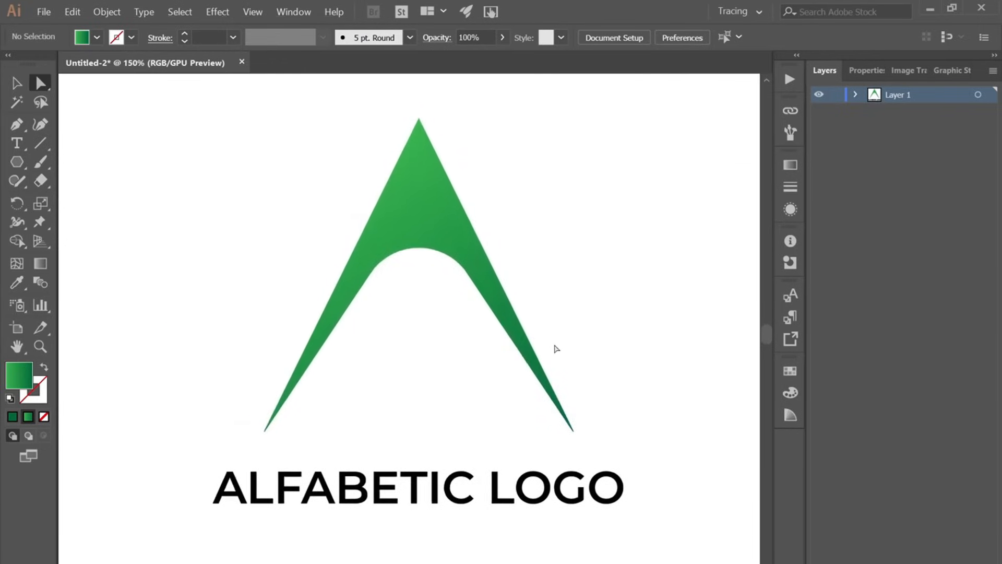